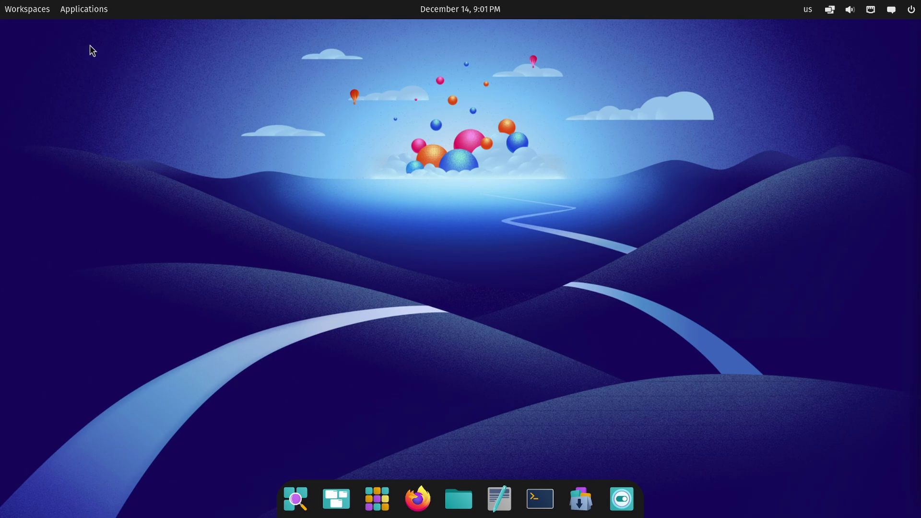
- Open the workspaces overview and application list, launch COSMIC Terminal, then close it
left_click(34, 11)
left_click(84, 11)
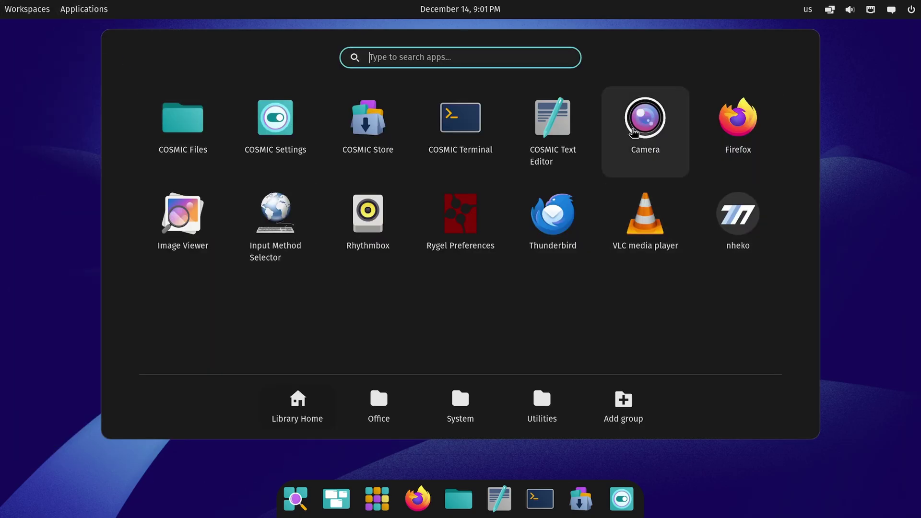
left_click(540, 499)
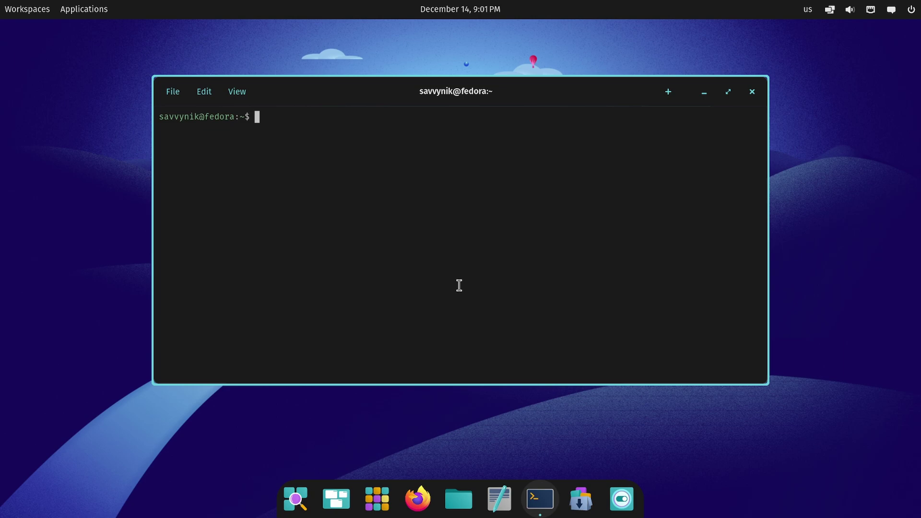
left_click(751, 92)
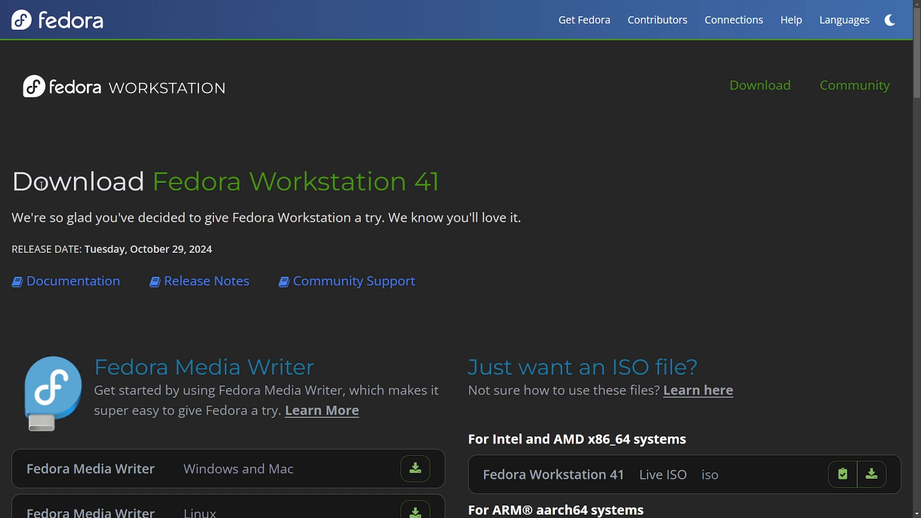
- Scroll the COSMIC download page to 'Try it out on your favorite distro!' and highlight the distro links
left_click_drag(33, 183, 491, 184)
left_click(491, 183)
scroll(535, 192, "down", 3)
scroll(538, 198, "down", 12)
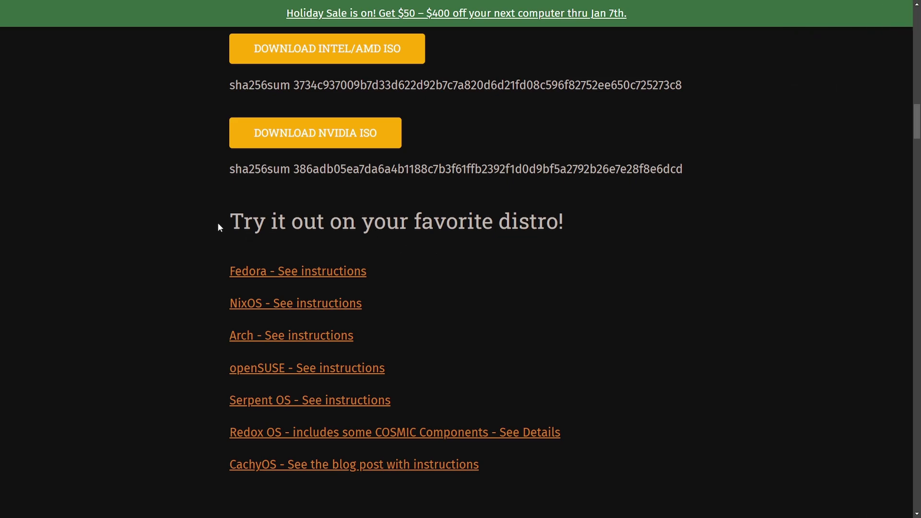
left_click_drag(217, 222, 619, 460)
left_click(619, 435)
left_click_drag(516, 470, 217, 227)
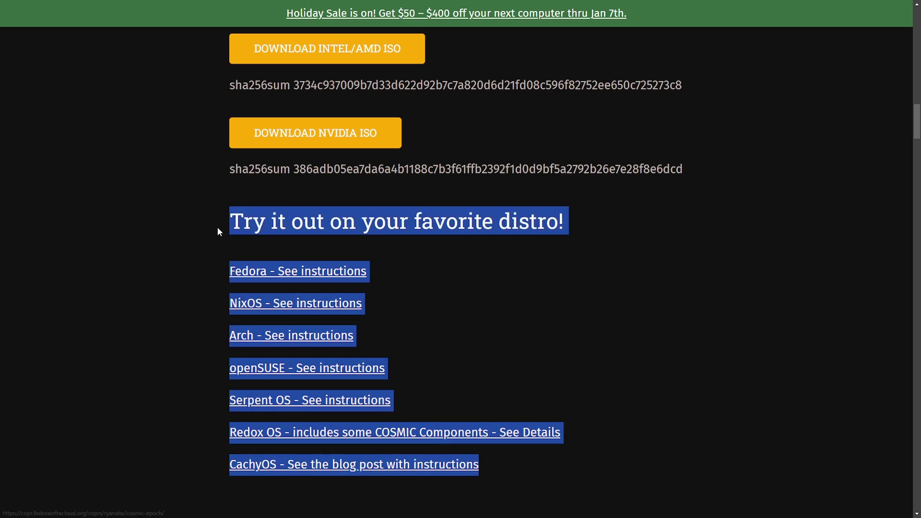
- Skim the 'cosmic-' Fedora Packages results, go full screen with F11, and switch to the Copr Packages tab
left_click(503, 269)
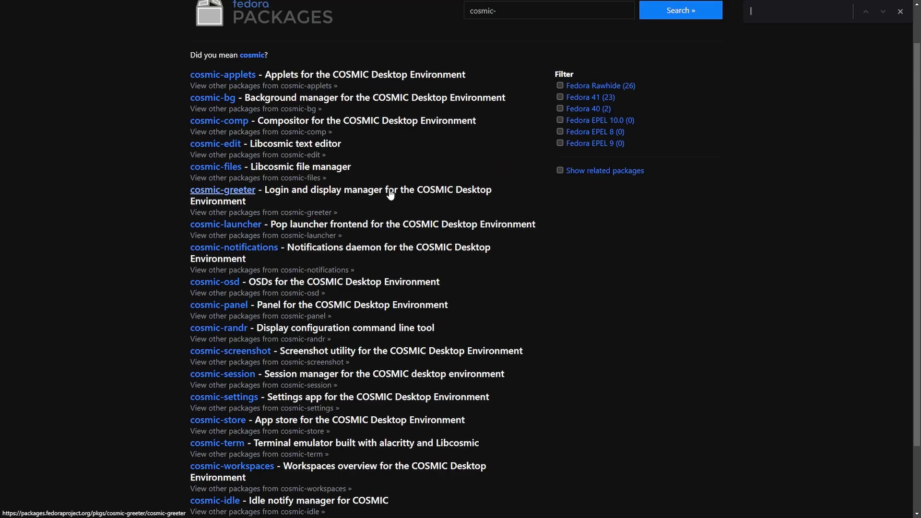
scroll(144, 96, "up", 2)
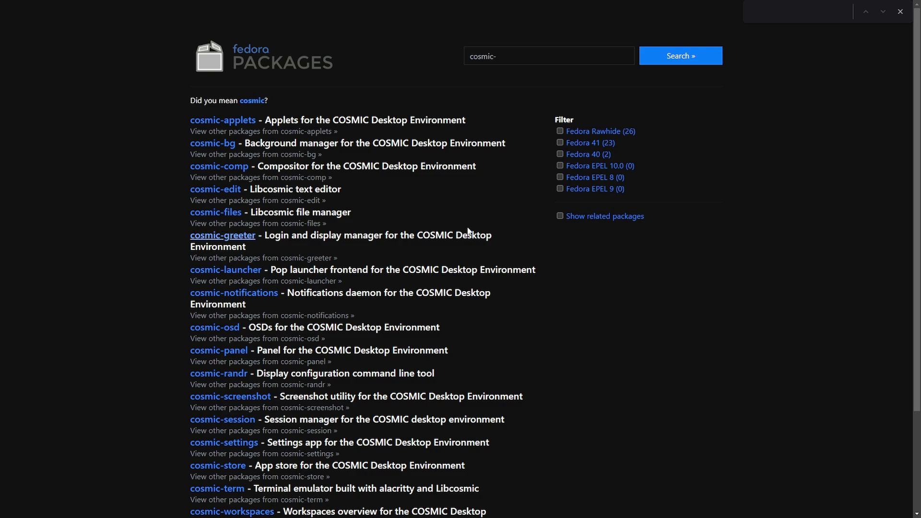
left_click_drag(173, 35, 371, 97)
left_click(371, 97)
scroll(371, 97, "down", 3)
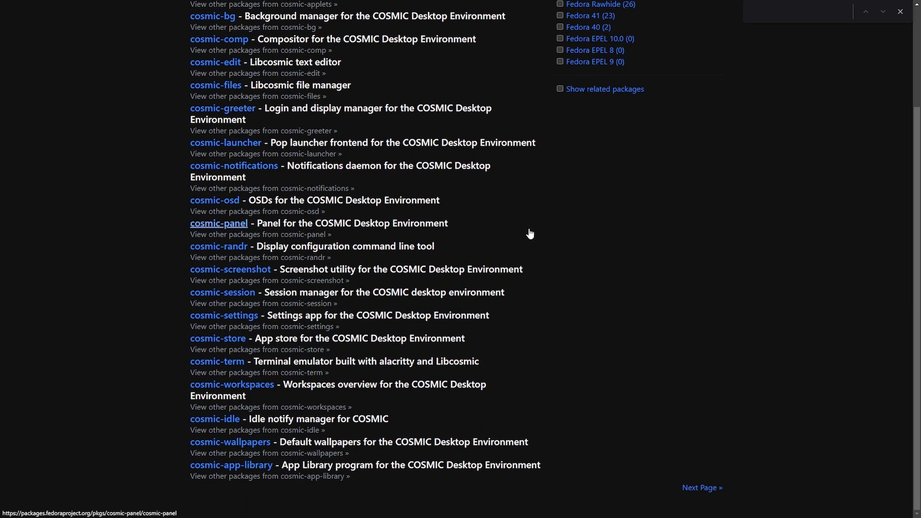
scroll(624, 201, "up", 3)
key("F11")
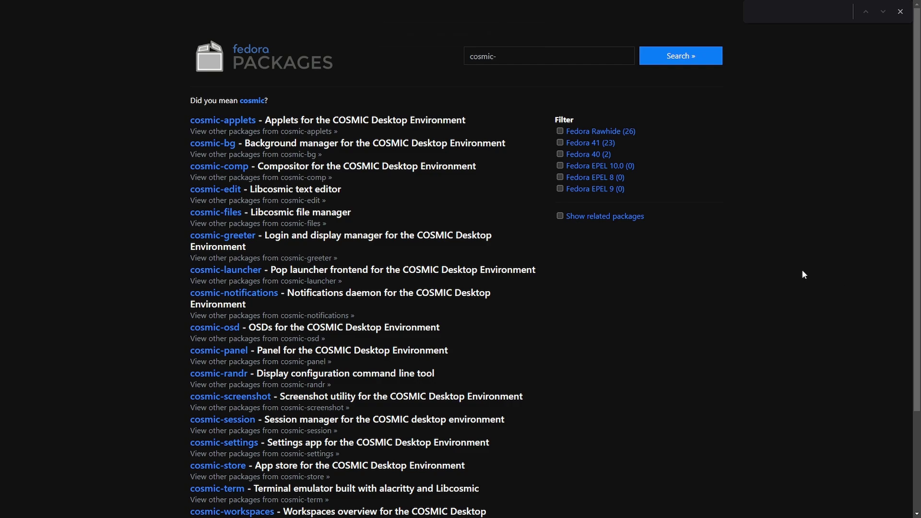
key("ctrl+Tab")
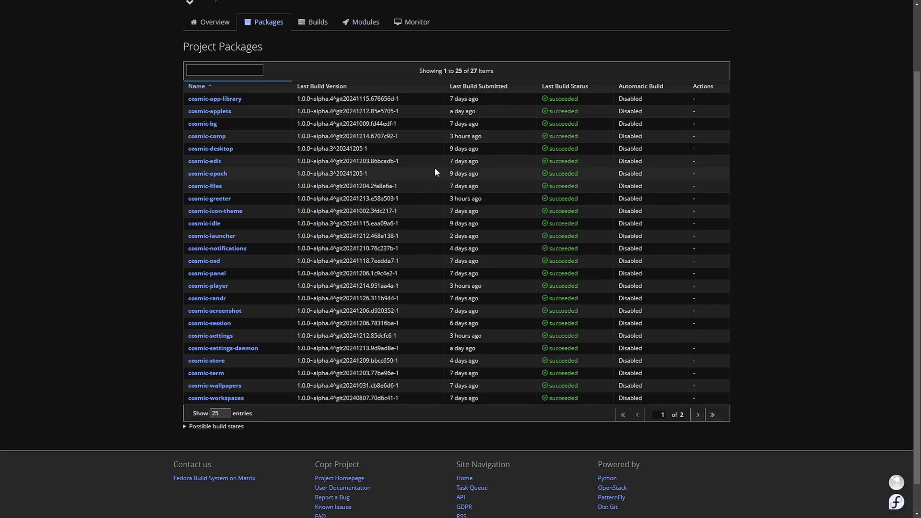
- Scroll through the cosmic-epoch Copr Packages table
scroll(392, 126, "up", 4)
scroll(388, 131, "up", 3)
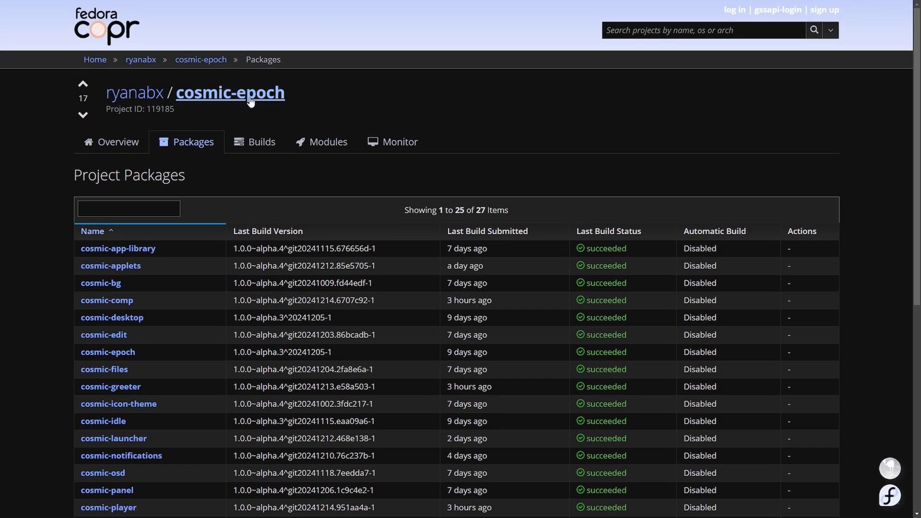
scroll(177, 187, "down", 2)
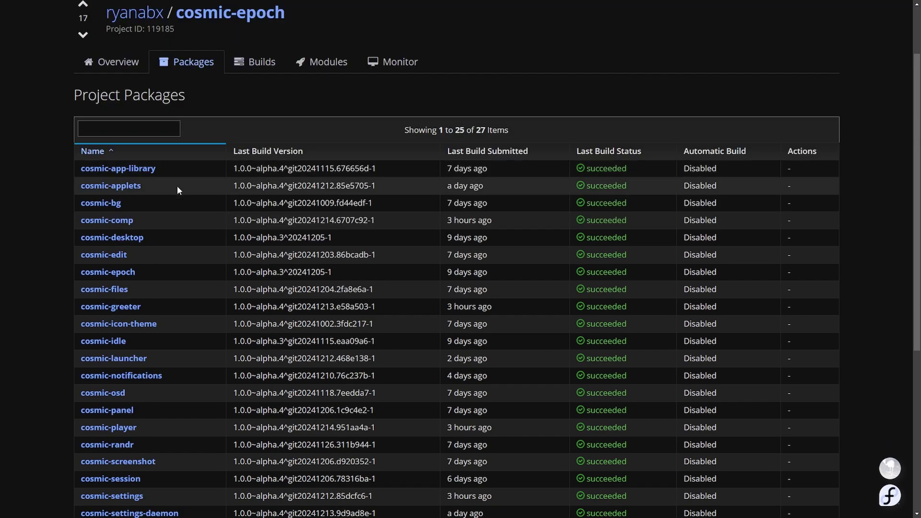
scroll(189, 186, "down", 2)
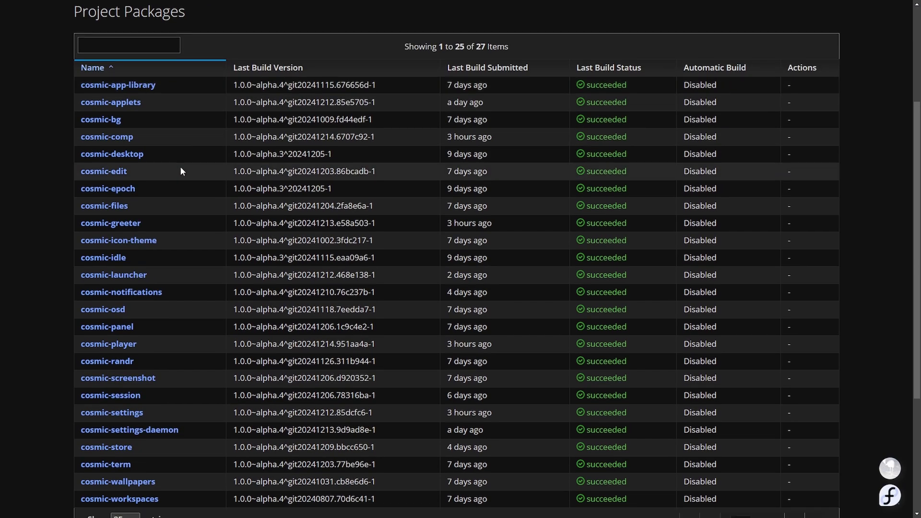
scroll(181, 169, "down", 2)
scroll(182, 173, "up", 2)
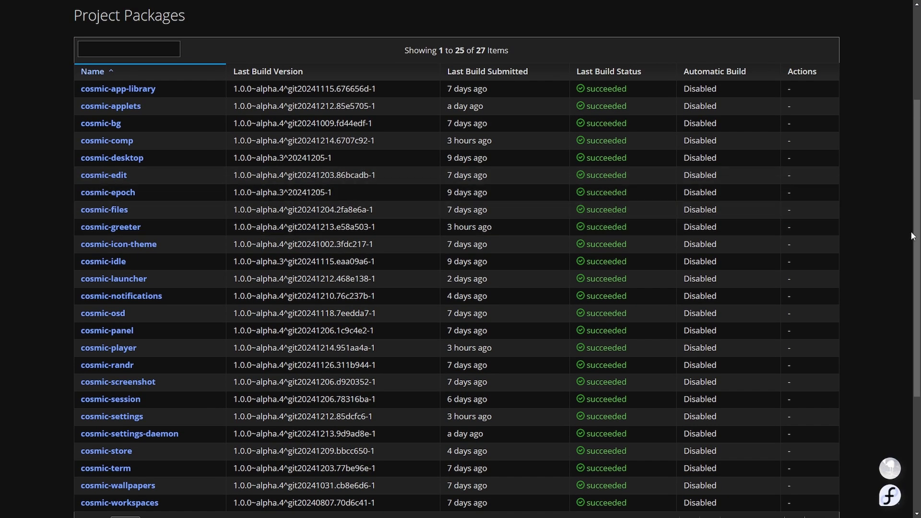
scroll(242, 120, "down", 1)
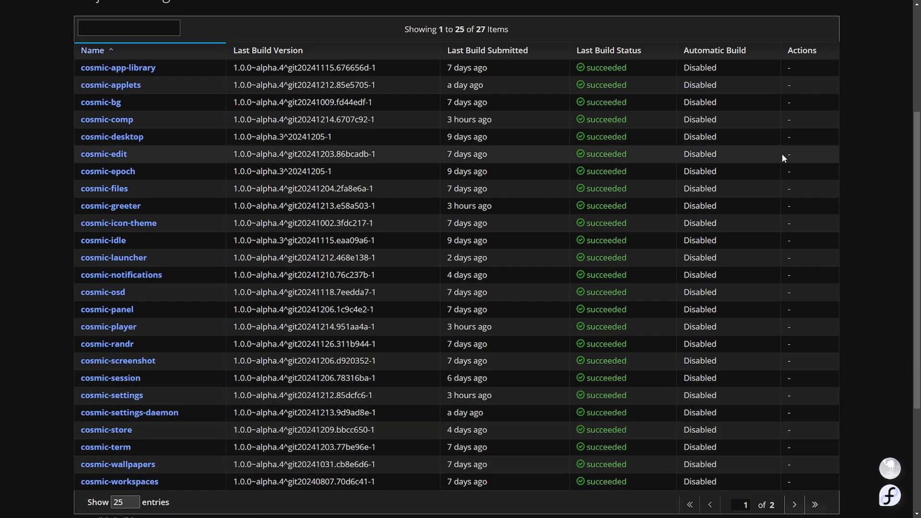
- Go back to the cosmic-epoch Overview and highlight its installation and migration instructions
key("alt+Left")
scroll(137, 107, "up", 3)
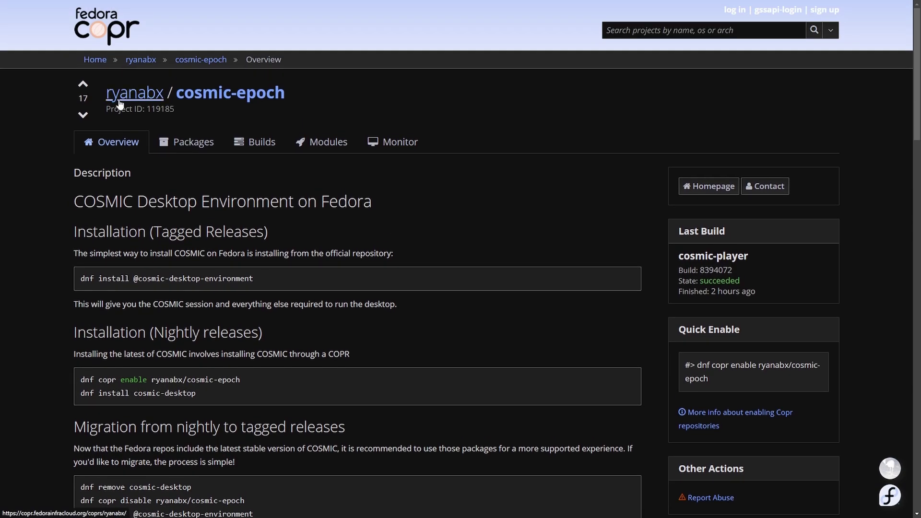
scroll(258, 97, "down", 2)
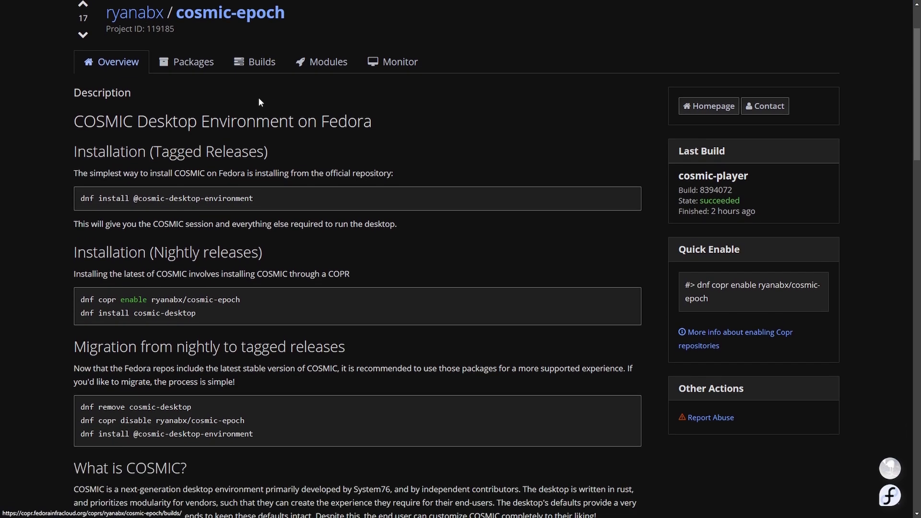
scroll(368, 263, "up", 1)
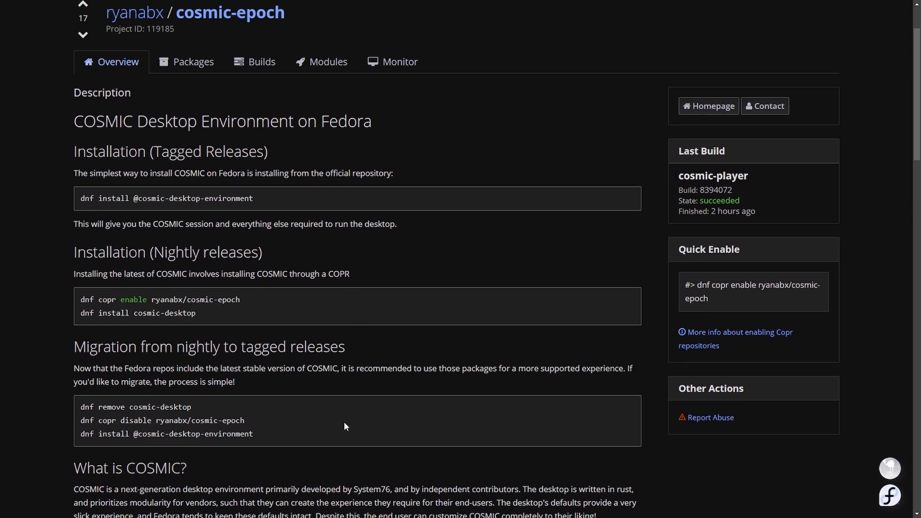
left_click_drag(345, 424, 51, 179)
left_click(52, 179)
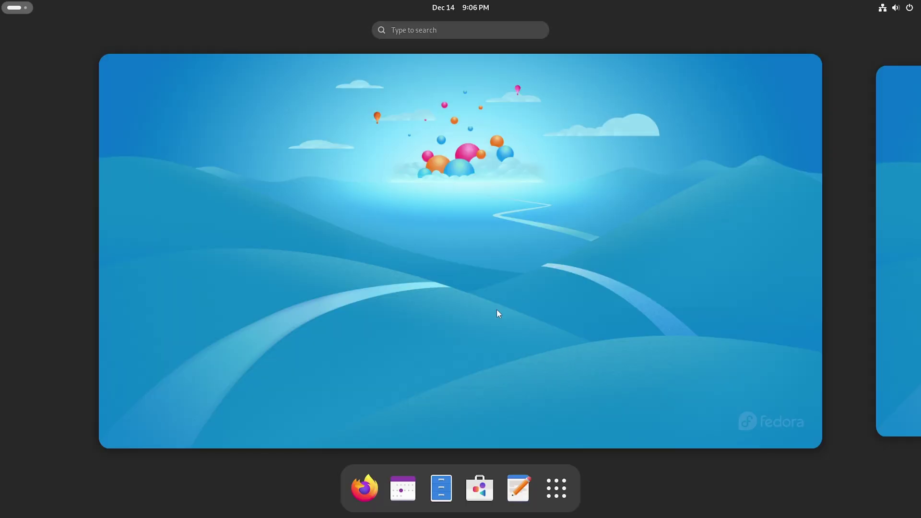
- Search 'terminal' in the Activities overview and launch Terminal
left_click(497, 313)
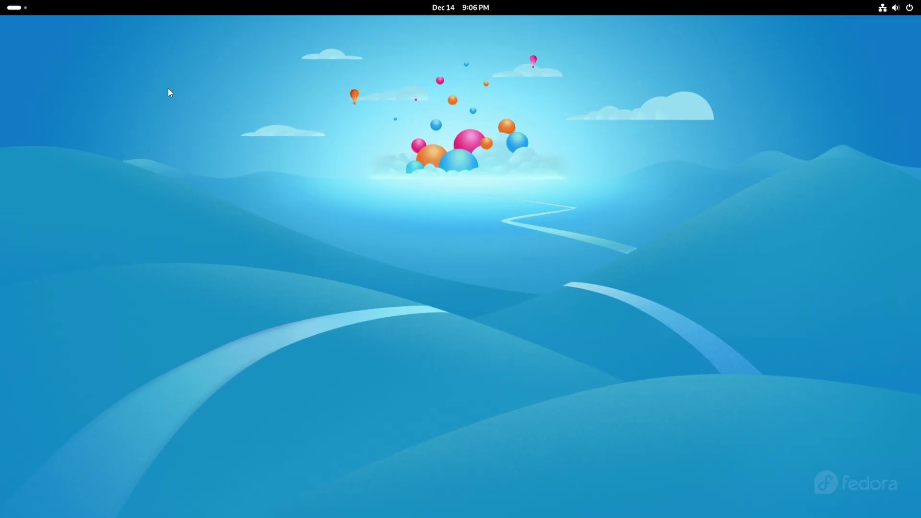
key("super")
type("ter")
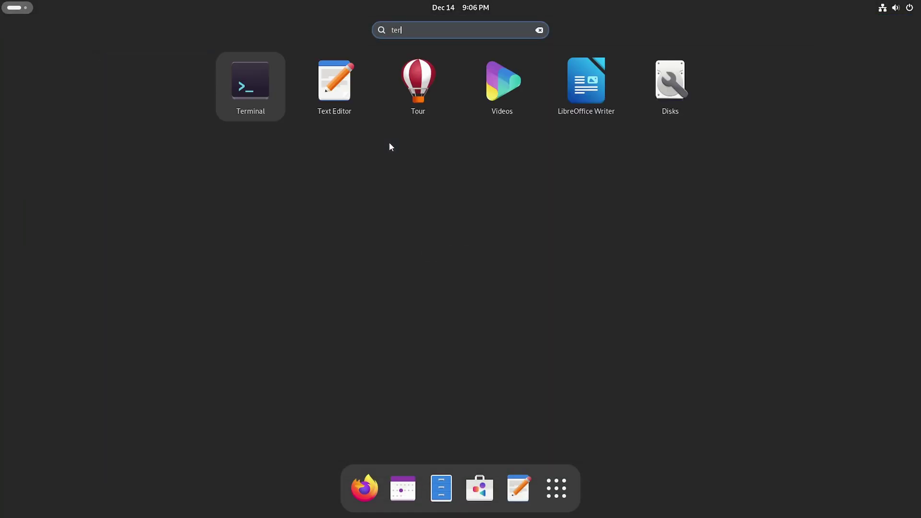
type("minal")
key("Return")
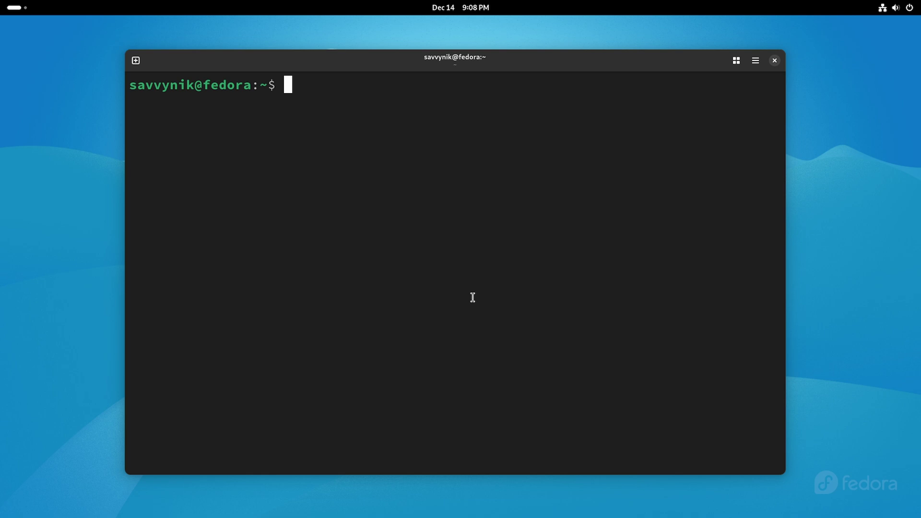
type("dnf install")
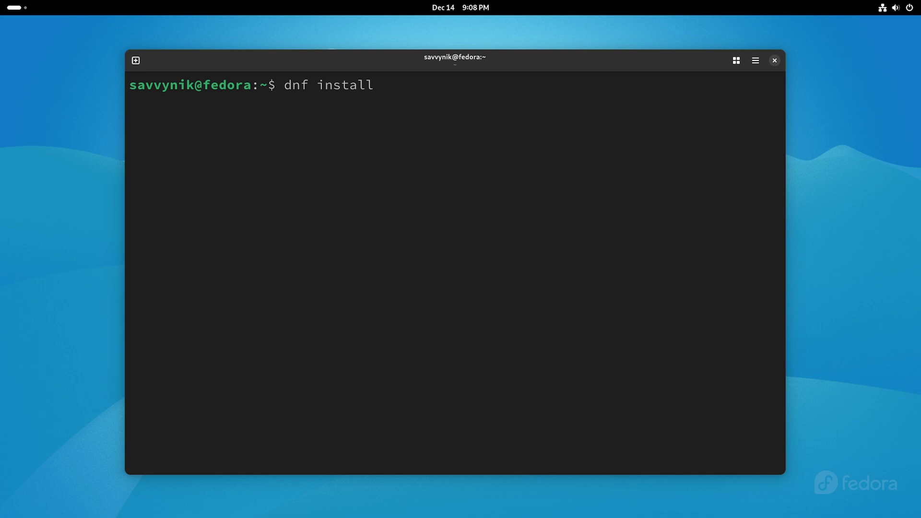
type("@cosmic-desktop-env")
key("Tab")
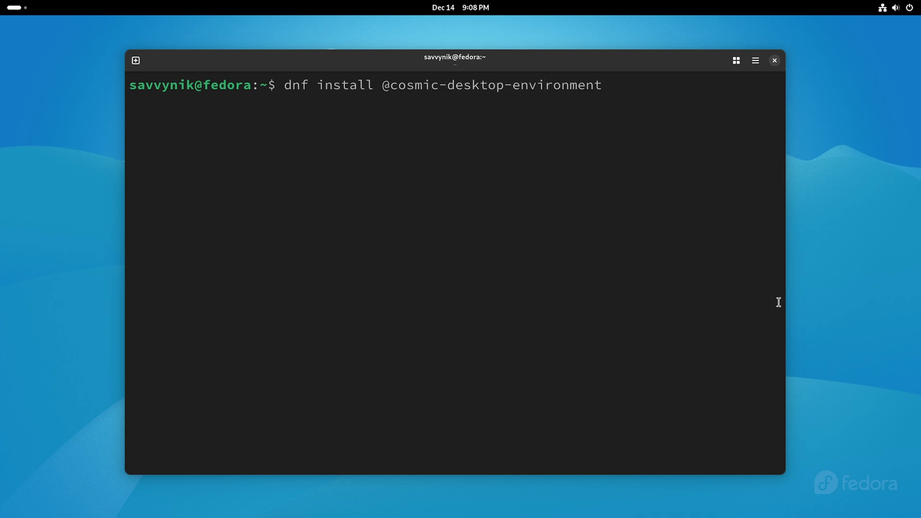
key("Return")
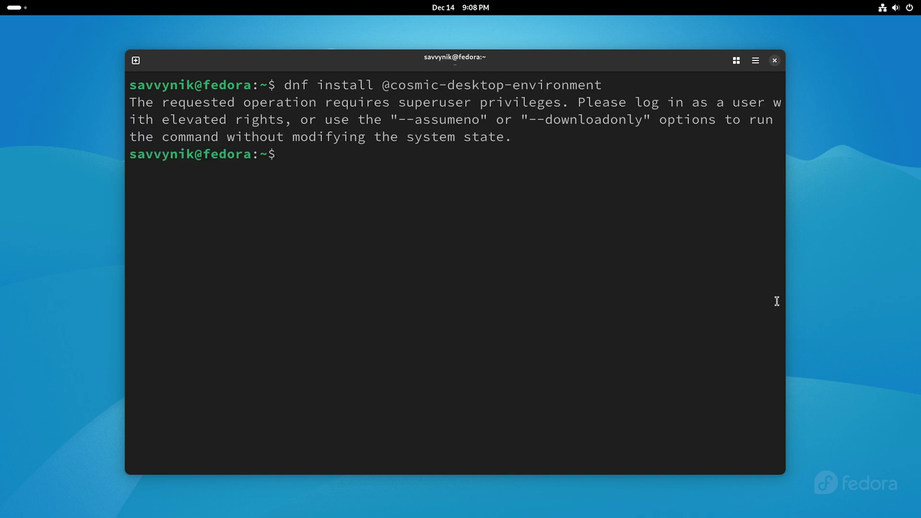
left_click_drag(514, 140, 128, 100)
left_click(490, 167)
type("sudo dn")
key("BackSpace")
type("f install")
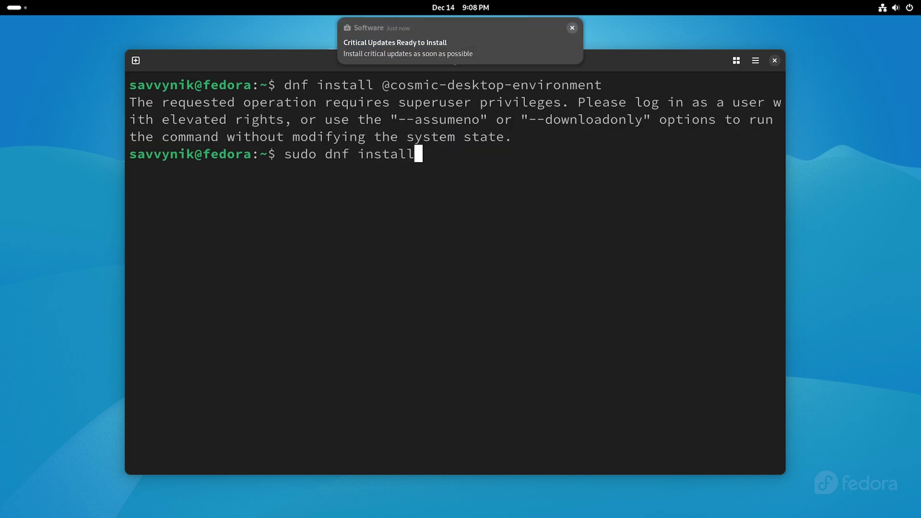
left_click(572, 28)
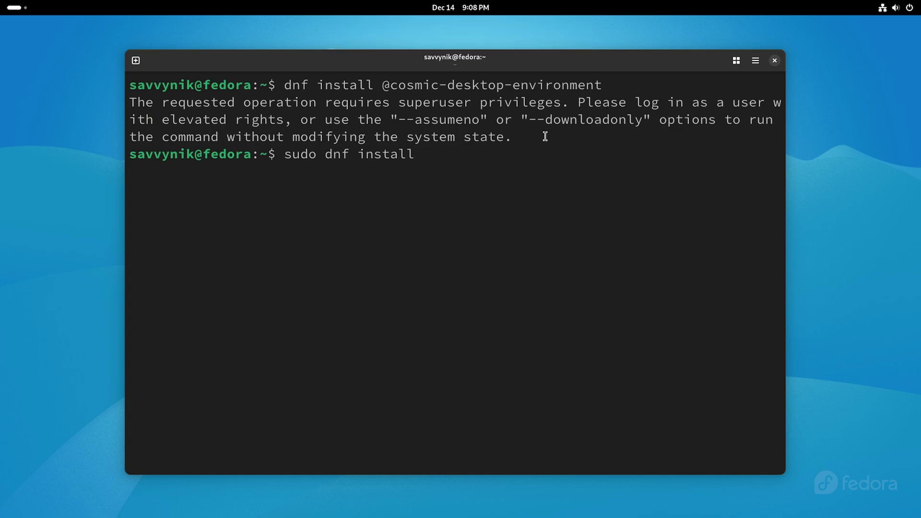
type("@cosmic")
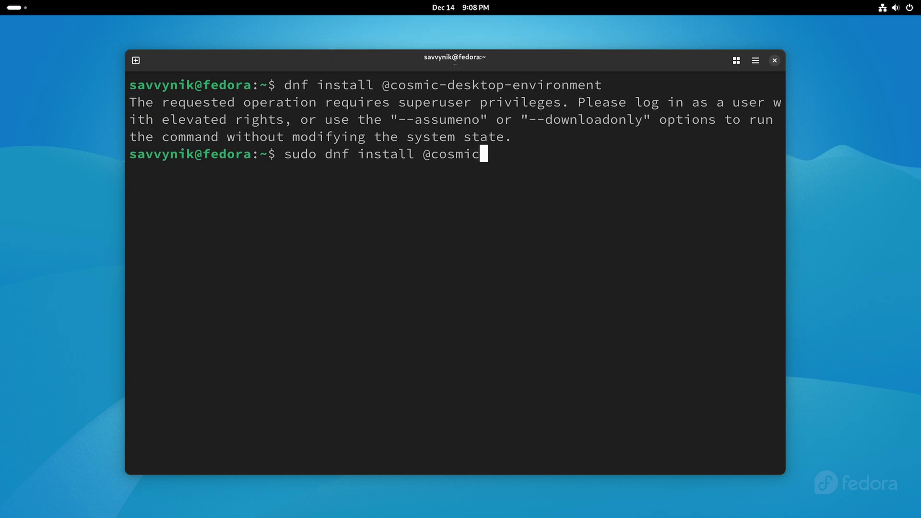
type("-desktop-environment")
key("Return")
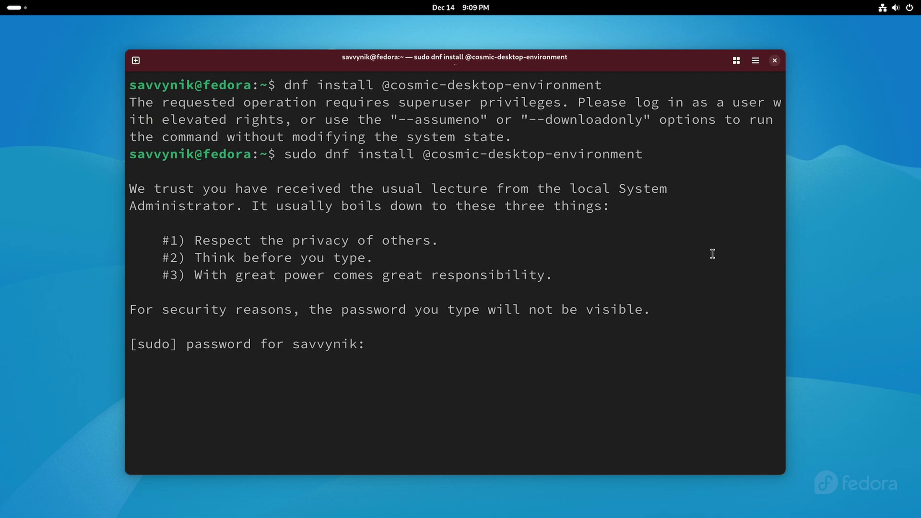
- Enter the sudo password and scroll back through the planned package list
key("Return")
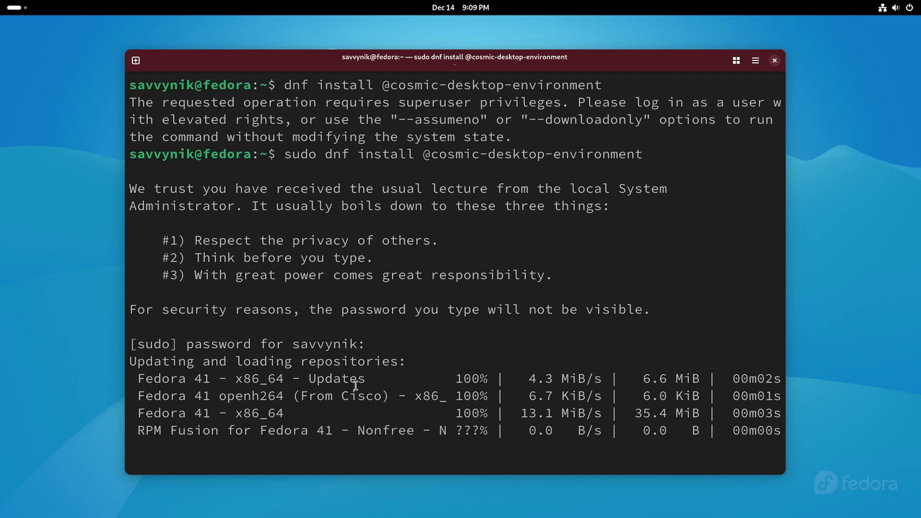
scroll(332, 198, "up", 1)
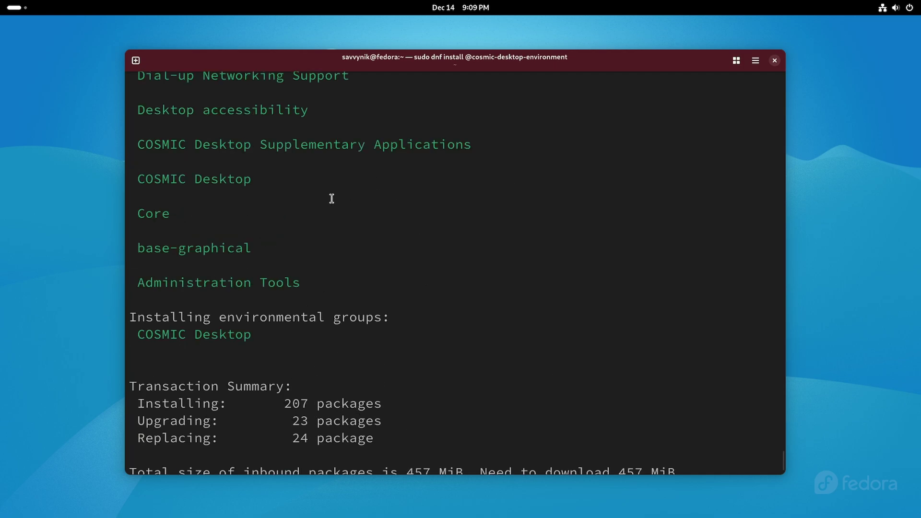
scroll(332, 198, "up", 14)
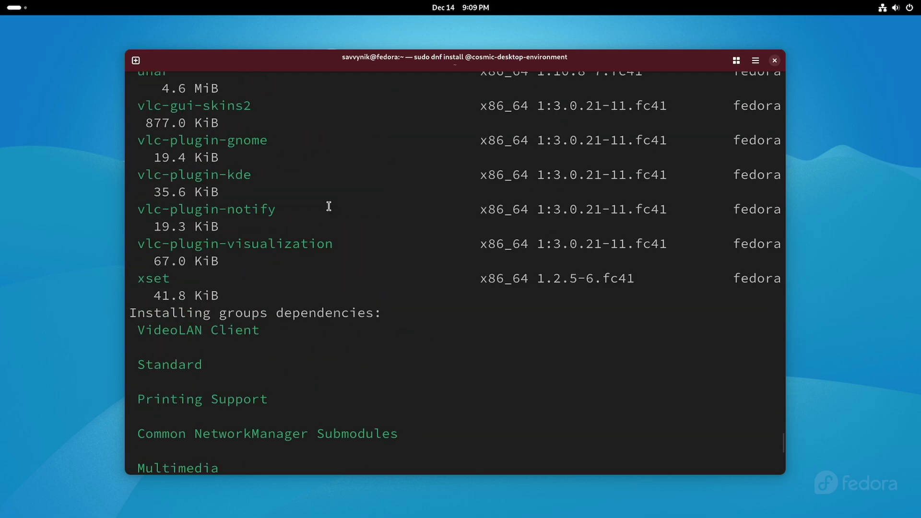
scroll(329, 206, "up", 15)
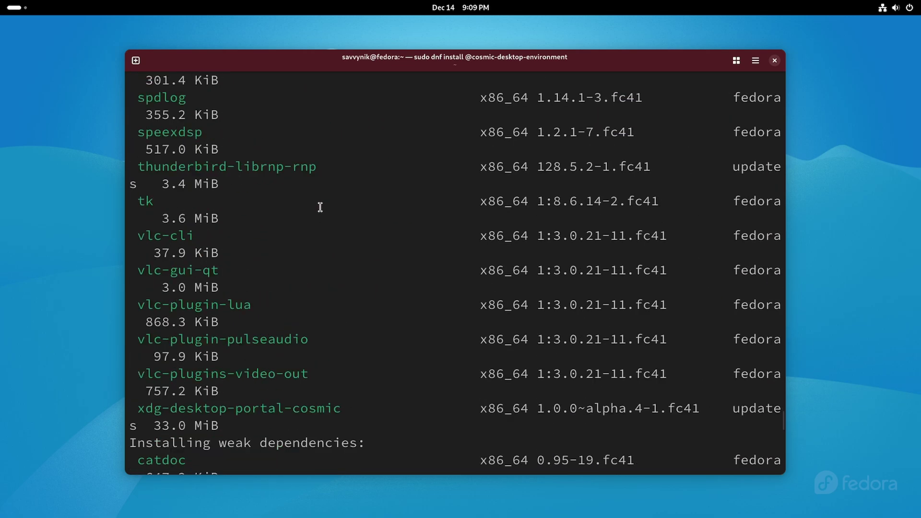
scroll(320, 207, "up", 15)
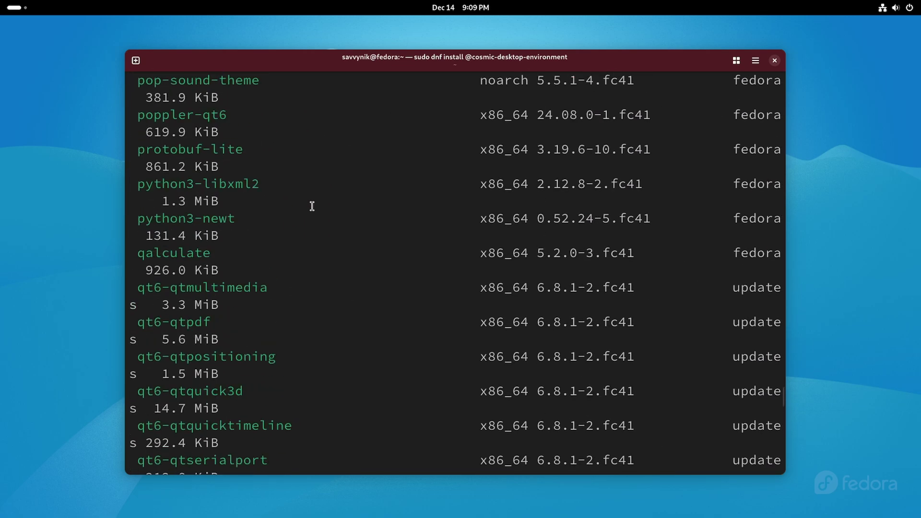
scroll(312, 206, "up", 15)
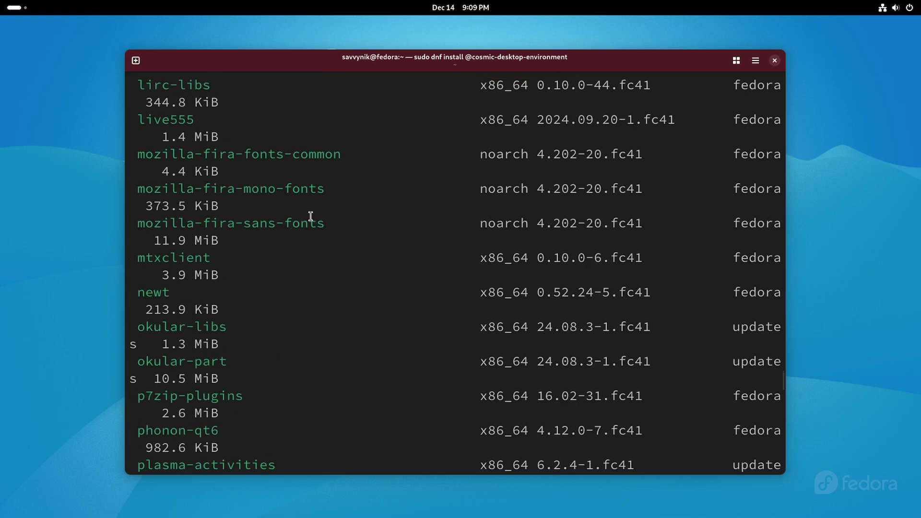
scroll(310, 214, "up", 10)
scroll(310, 212, "down", 20)
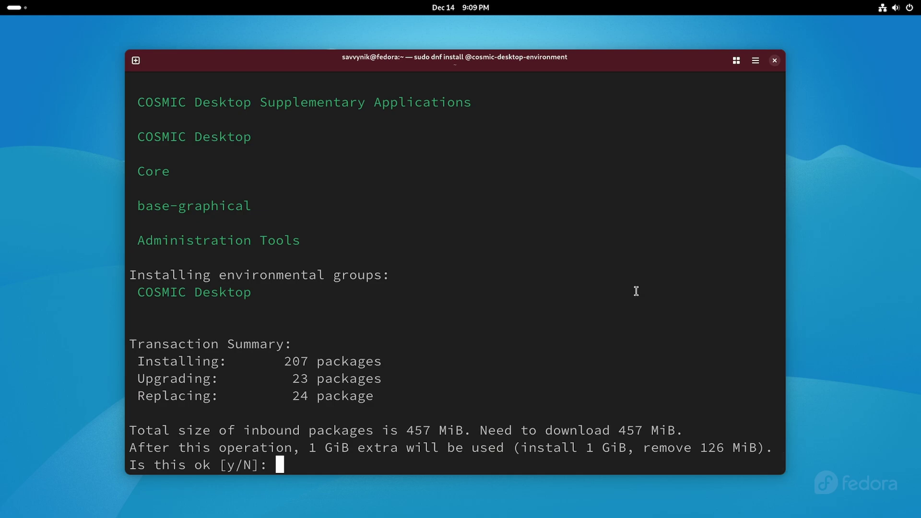
- Highlight the COSMIC group line, 207 packages to install, 457 MiB download and 1 GiB disk use
triple_click(140, 290)
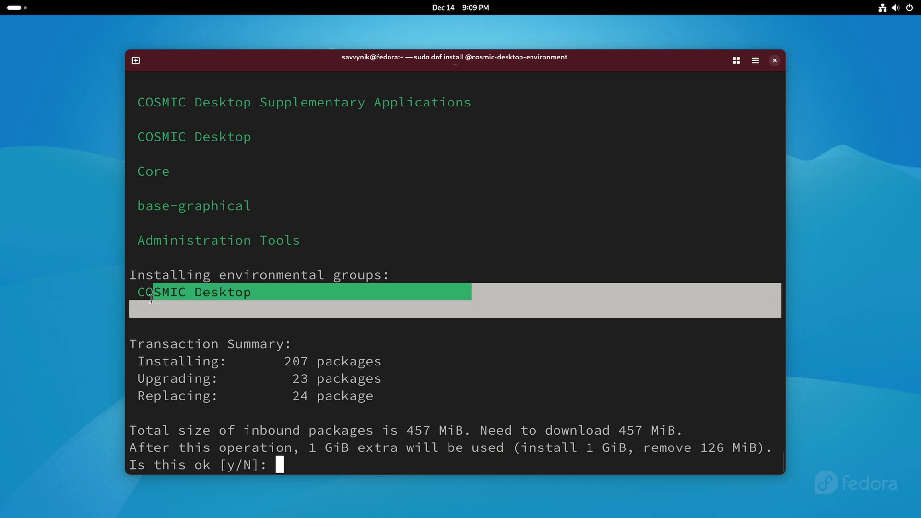
left_click(307, 293)
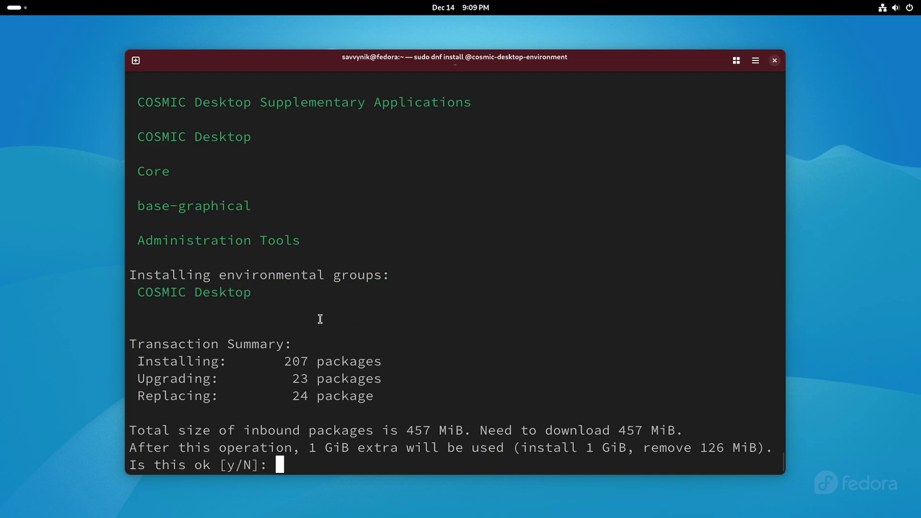
left_click_drag(162, 359, 375, 363)
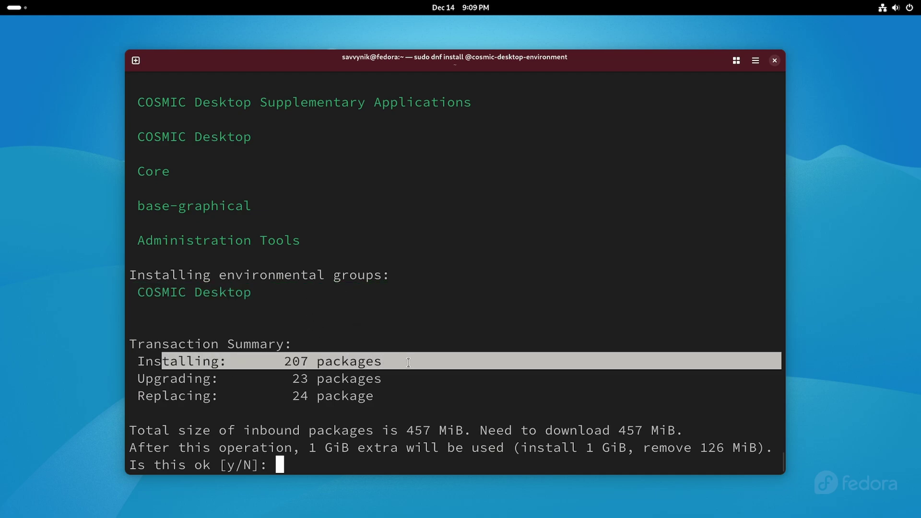
left_click(392, 379)
left_click_drag(131, 397, 290, 397)
left_click(340, 407)
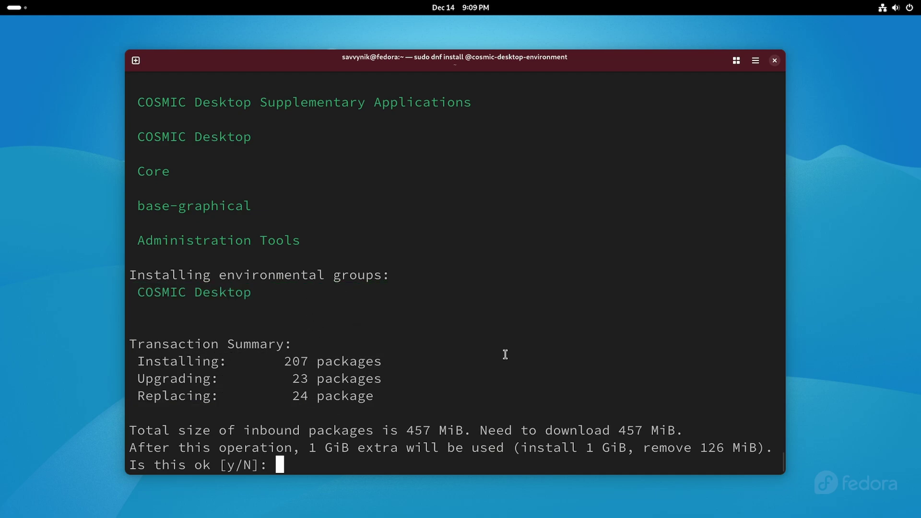
left_click_drag(269, 430, 456, 430)
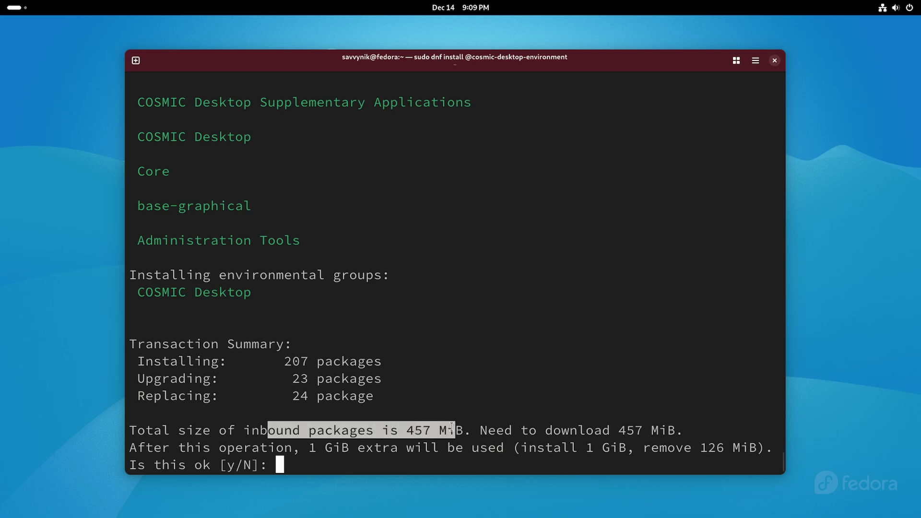
left_click(454, 437)
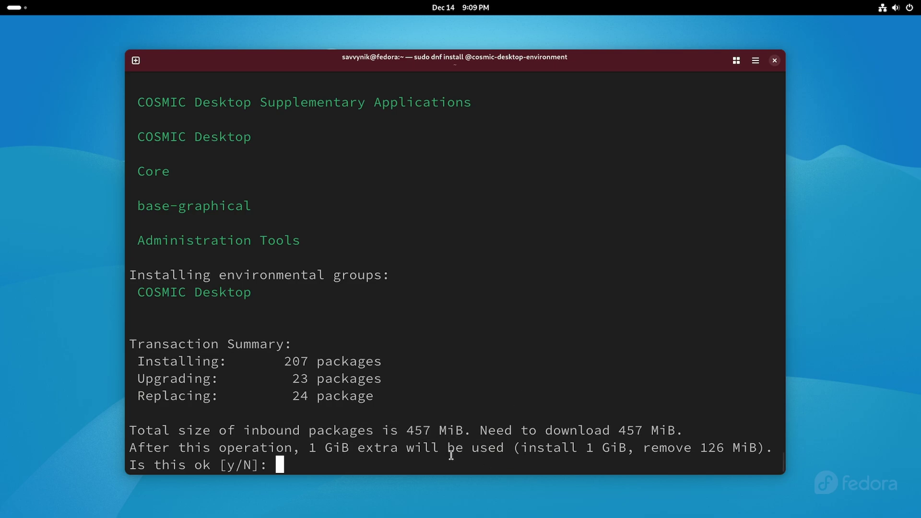
left_click_drag(308, 448, 527, 450)
left_click(525, 455)
- Answer y at 'Is this ok [y/N]' to download and install the COSMIC packages
type("y")
key("Return")
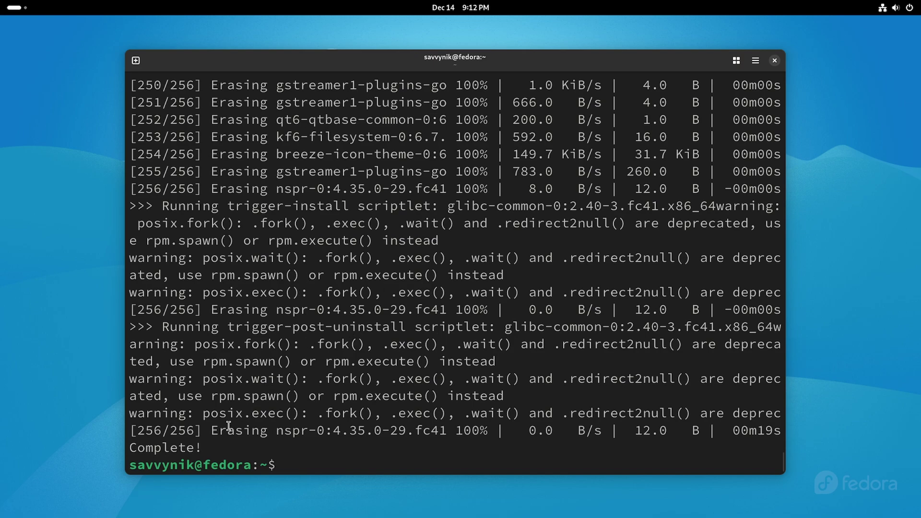
- Highlight dnf's Complete! message, then type 'sudo reboot' at the prompt, fixing the typo
left_click_drag(217, 449, 127, 445)
left_click(357, 442)
type("sudo rebott")
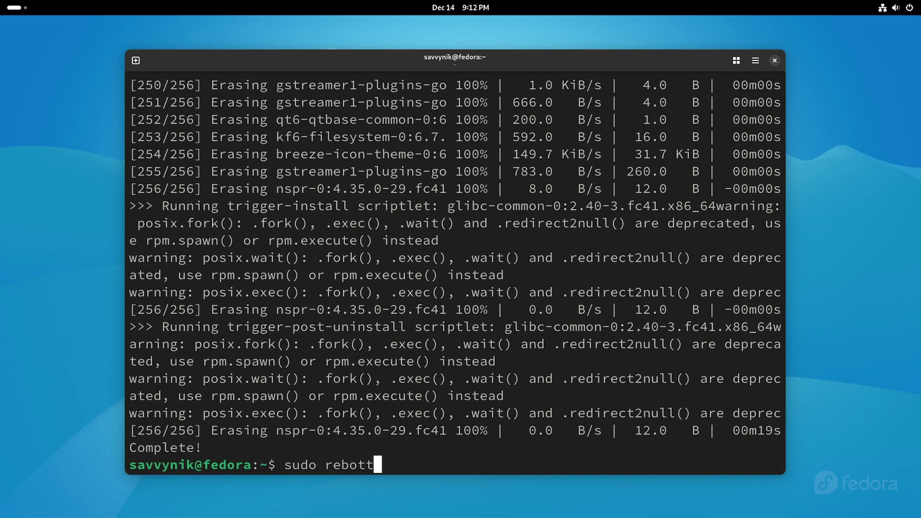
key("BackSpace")
key("BackSpace")
type("ot")
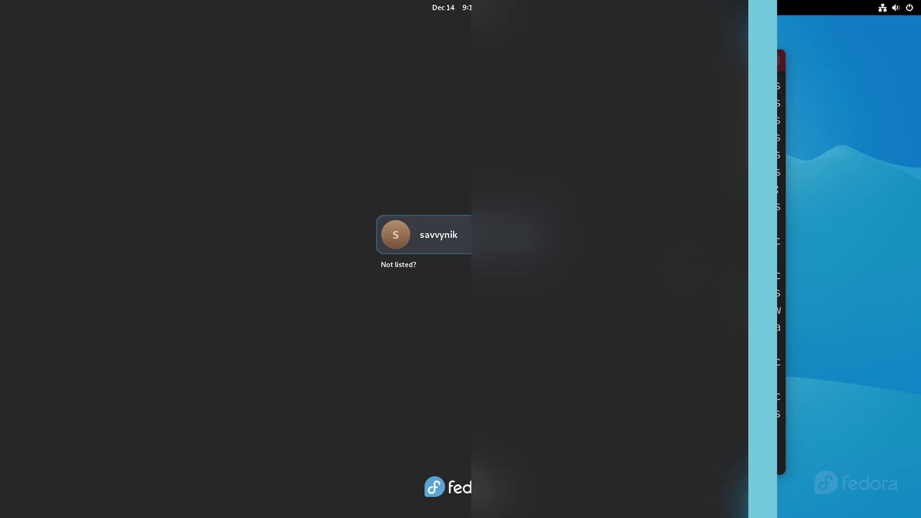
- Select the user, pick the COSMIC session from the gear menu, and enter the account password
left_click(443, 243)
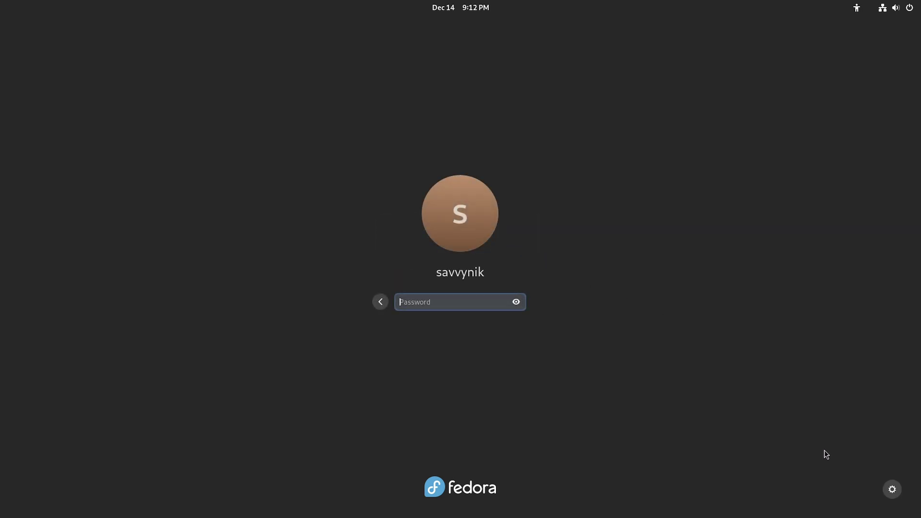
left_click(892, 490)
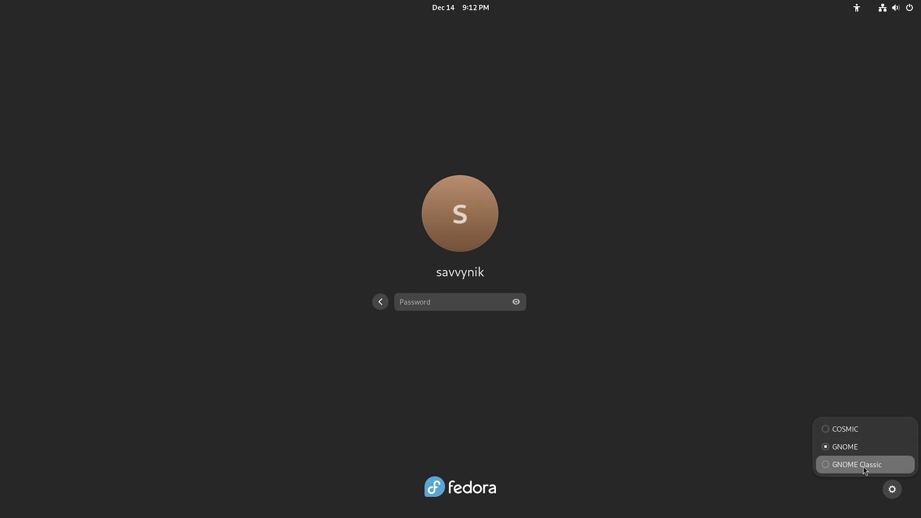
left_click(845, 430)
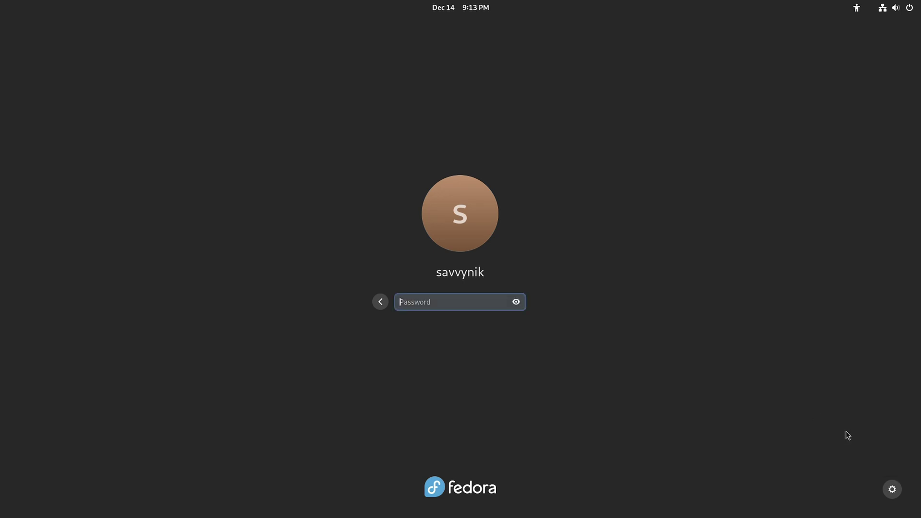
type("********")
key("Return")
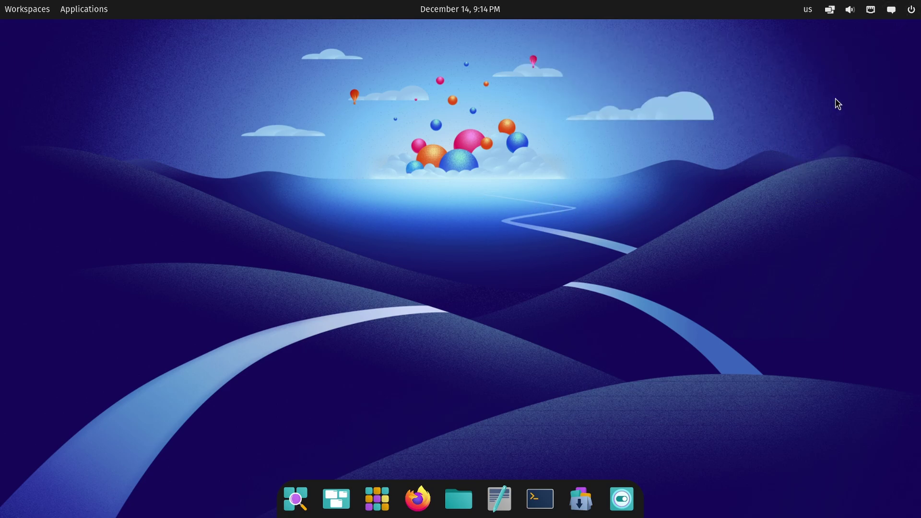
- Open the COSMIC panel's power, 'us' keyboard layout and notification menus, then dismiss them
left_click(909, 15)
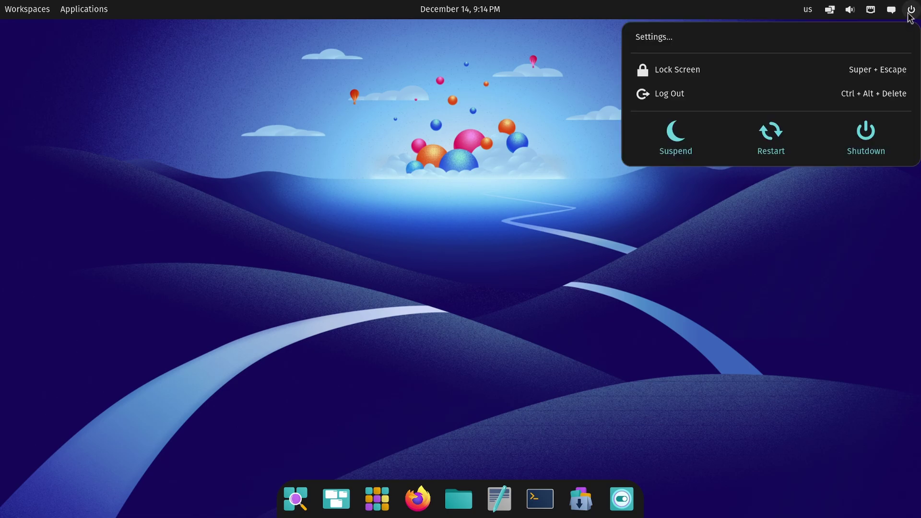
mouse_move(892, 18)
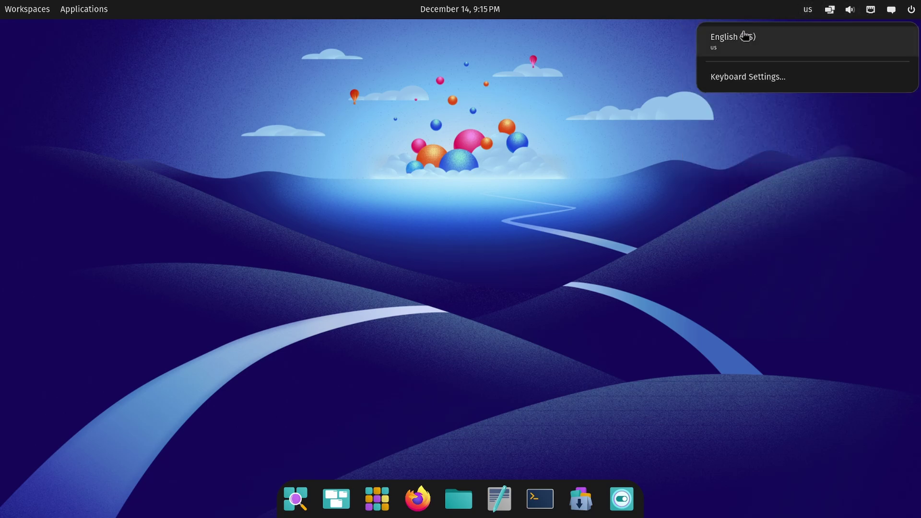
left_click(506, 144)
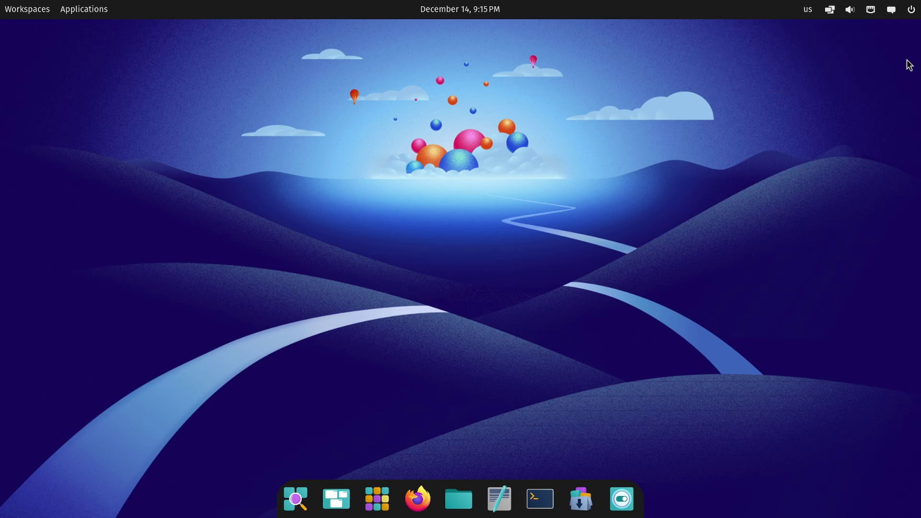
left_click(815, 10)
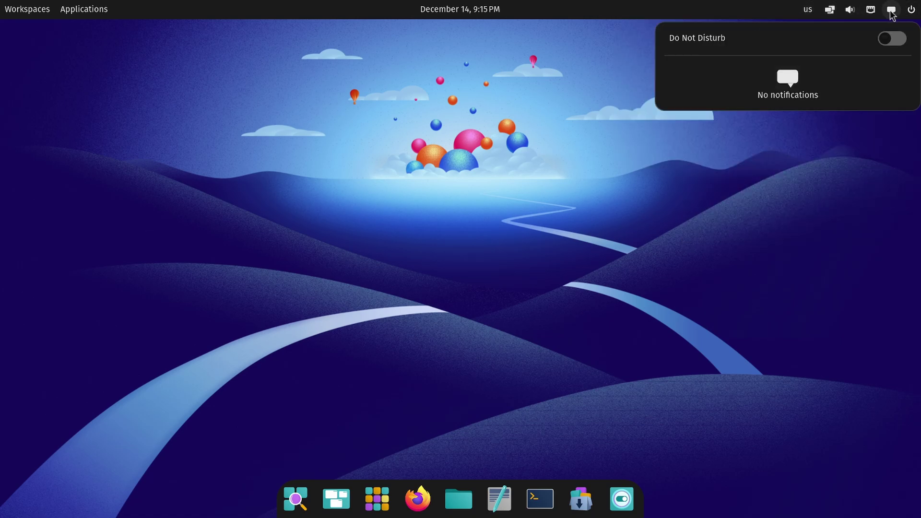
left_click(817, 11)
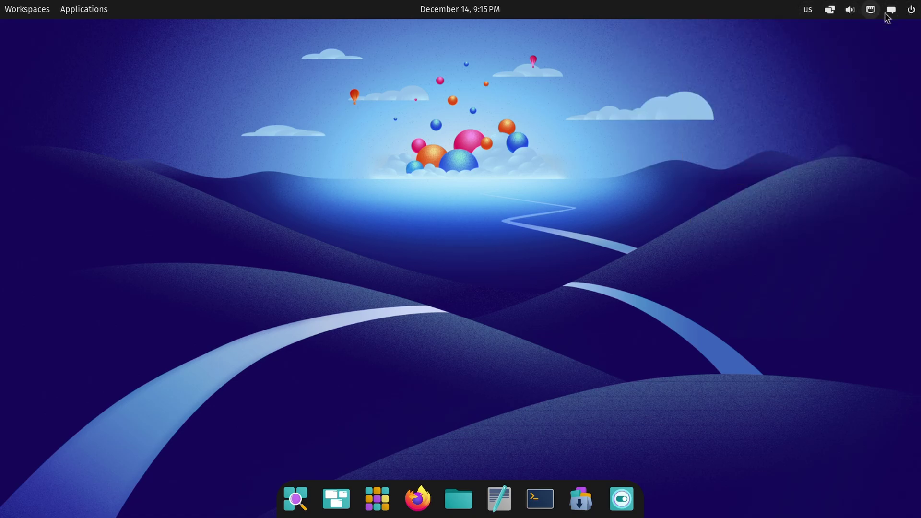
left_click(909, 13)
left_click(525, 142)
- Glance at the calendar, then launch COSMIC Store and make its window taller
left_click(468, 10)
left_click(284, 154)
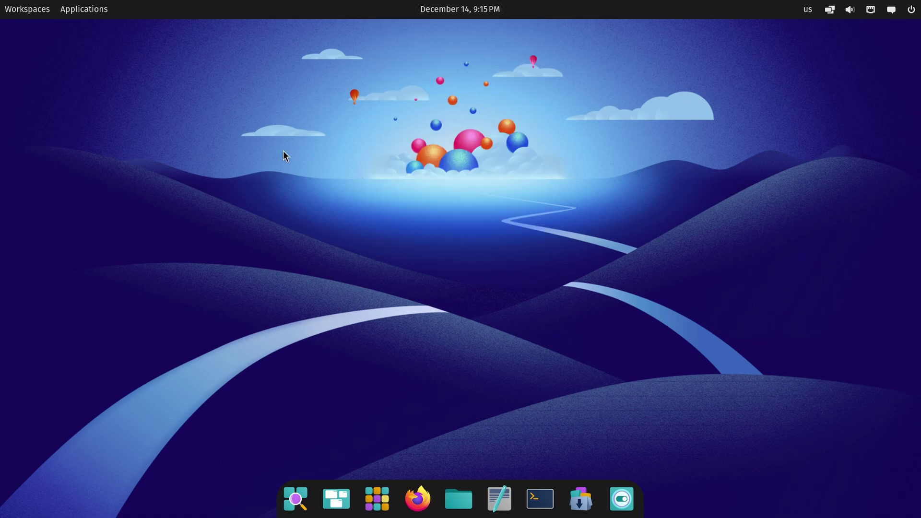
left_click(102, 15)
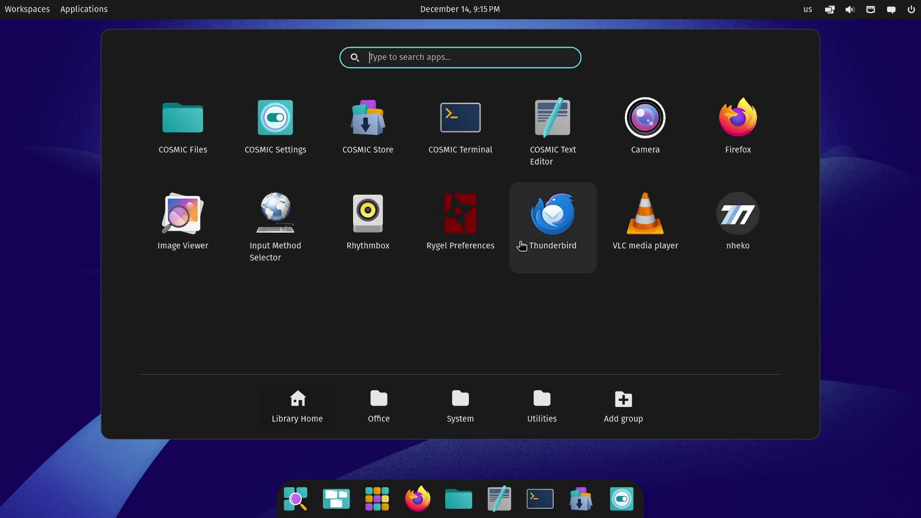
left_click(375, 142)
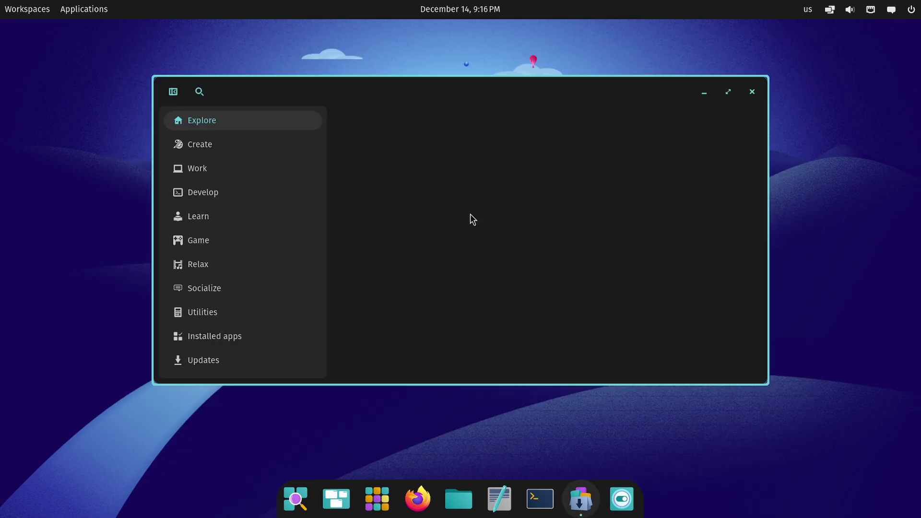
left_click_drag(740, 370, 742, 421)
scroll(600, 261, "down", 6)
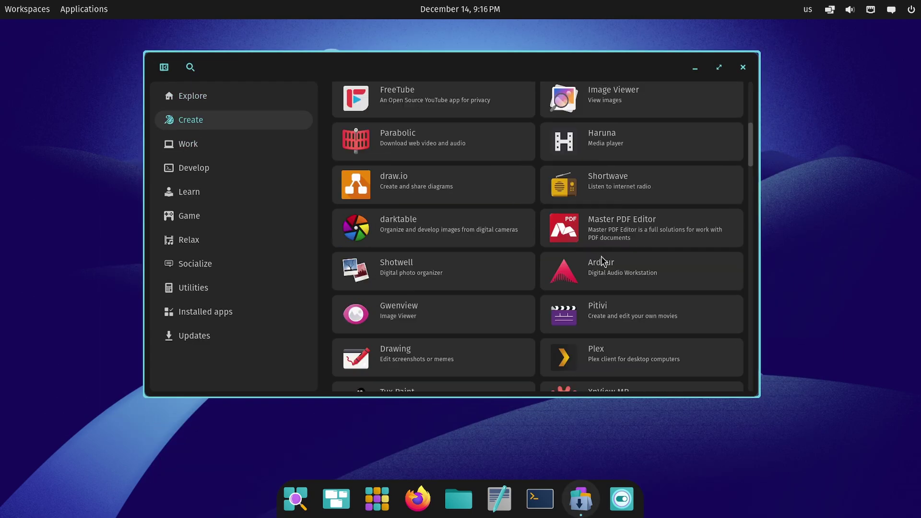
scroll(494, 173, "up", 6)
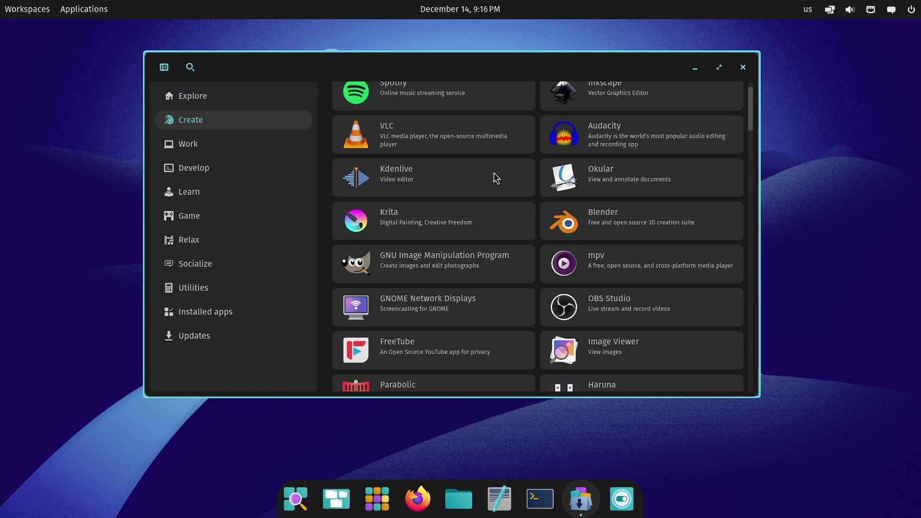
- Start installing Spotify from its store page, check the operation details, then dismiss the progress message
left_click(418, 131)
scroll(567, 257, "down", 2)
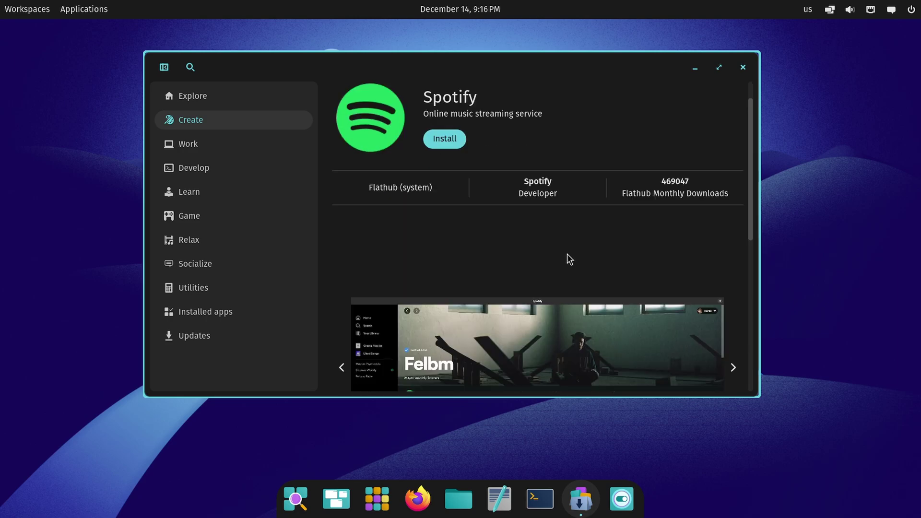
scroll(485, 220, "up", 2)
left_click(444, 174)
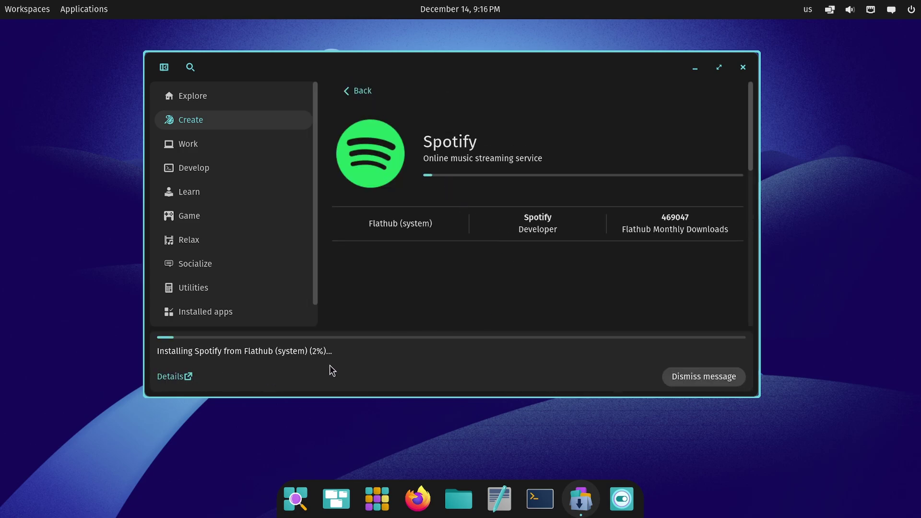
left_click(190, 379)
left_click(713, 105)
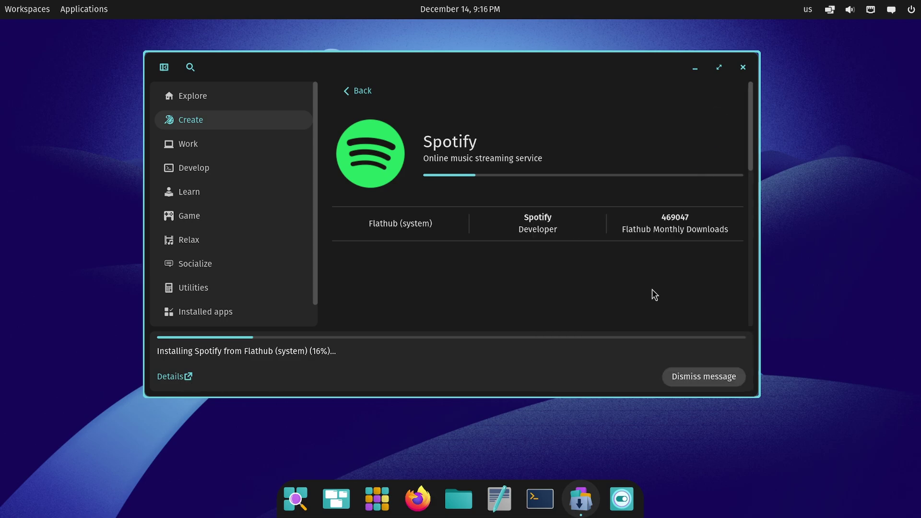
left_click(699, 379)
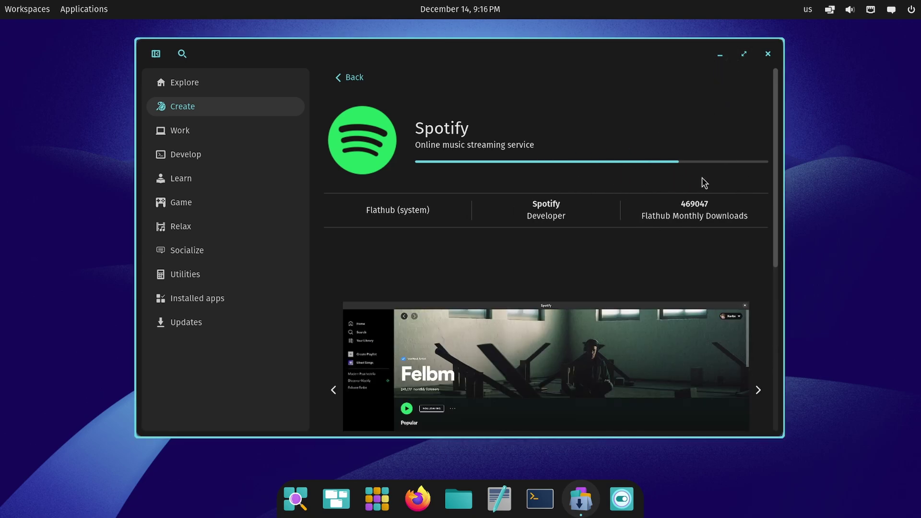
- Close COSMIC Store while the Spotify installation keeps running
scroll(515, 237, "down", 6)
scroll(649, 236, "up", 6)
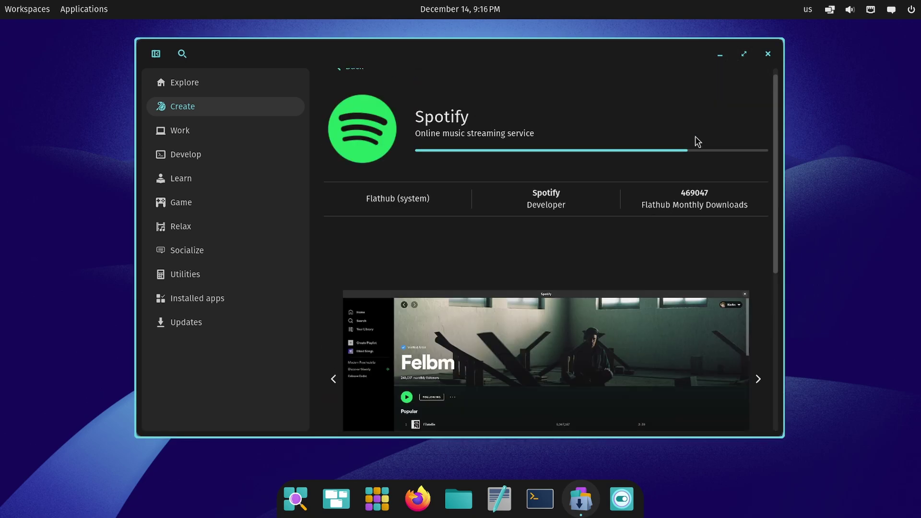
left_click(767, 54)
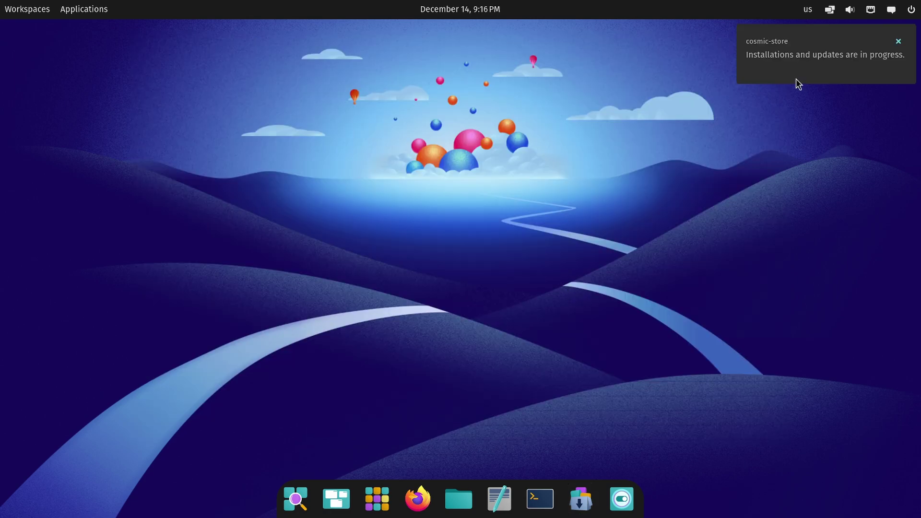
- Dismiss the installations-in-progress notification and briefly open and close a Terminal
left_click(897, 42)
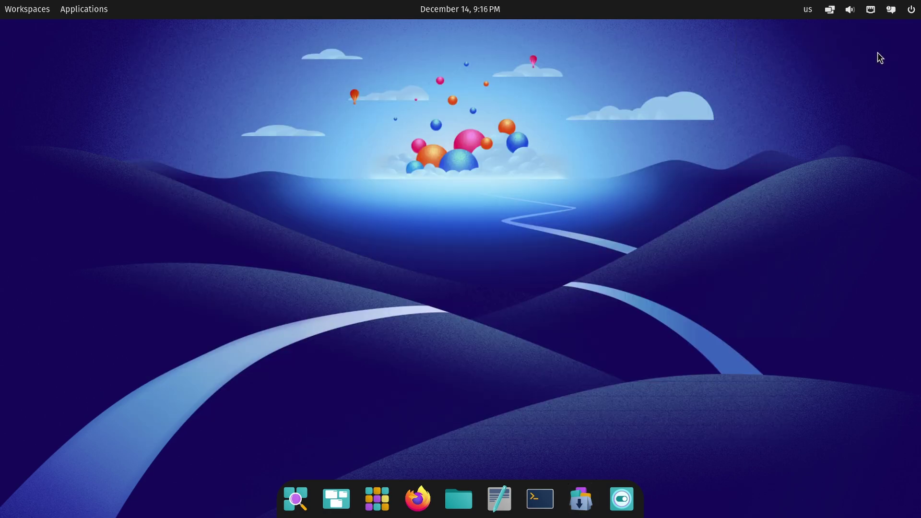
left_click(540, 500)
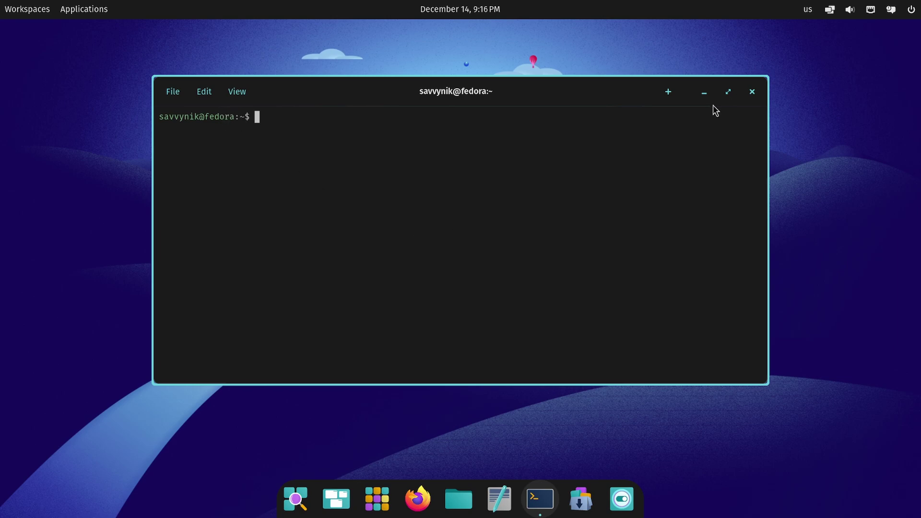
left_click(752, 92)
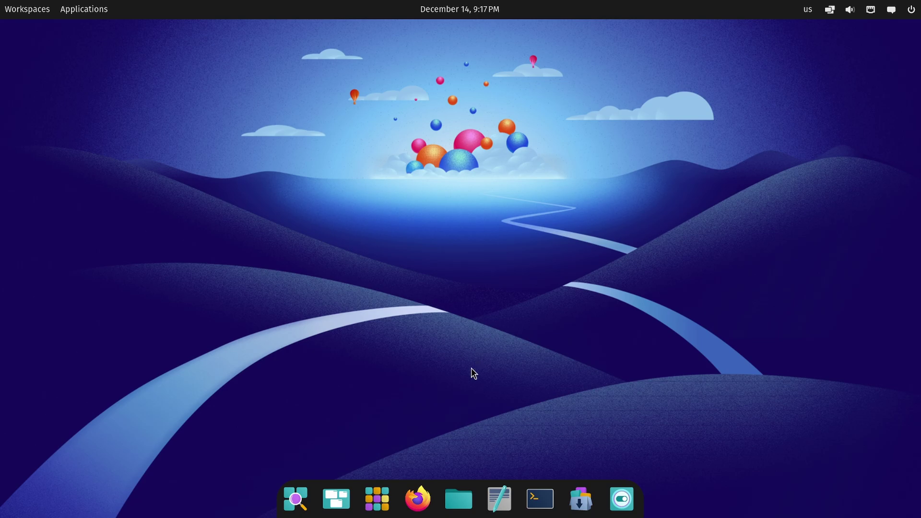
- Open Files at Home, Calculator and a new Terminal window
left_click(458, 498)
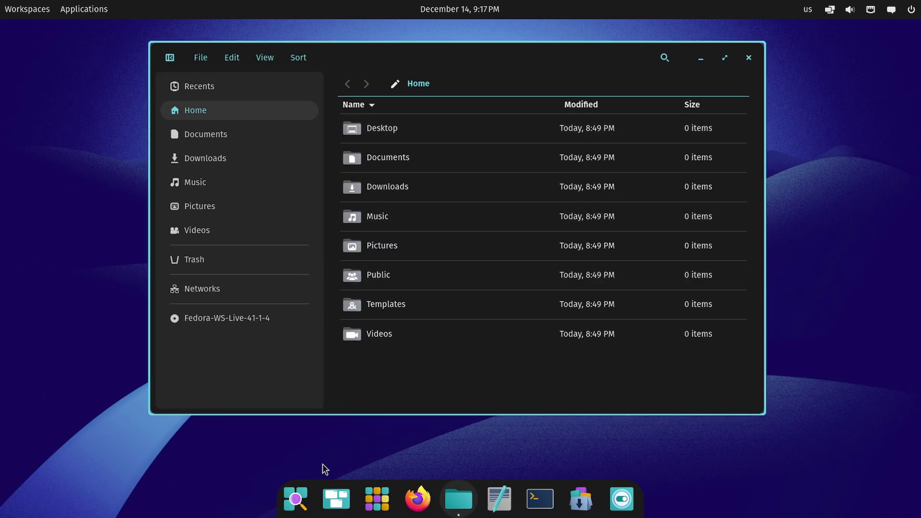
left_click(294, 498)
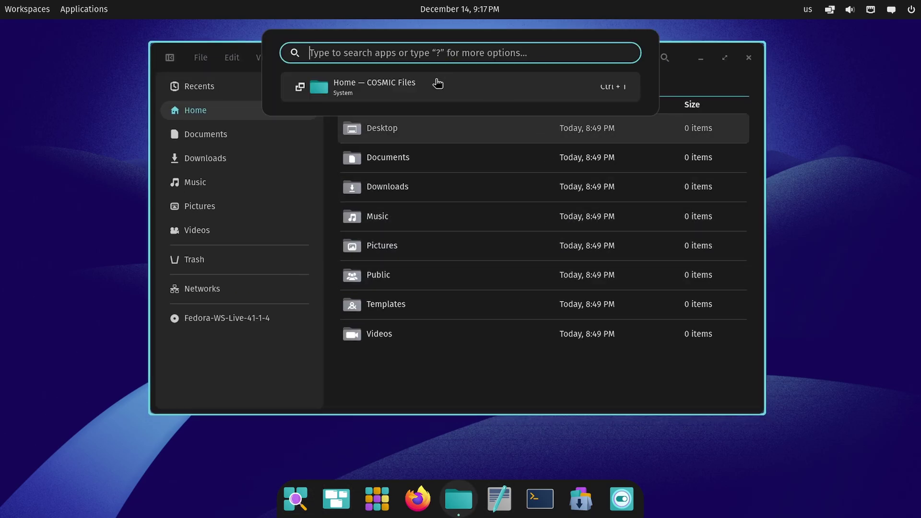
key("XF86Calculator")
left_click(518, 499)
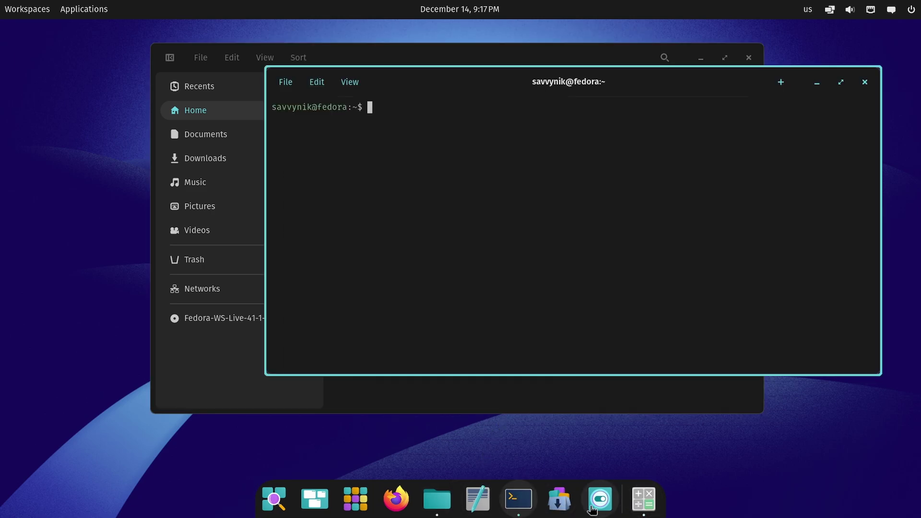
- Turn on tiling for the current workspace and default new workspaces to tiling
left_click(829, 10)
left_click(756, 90)
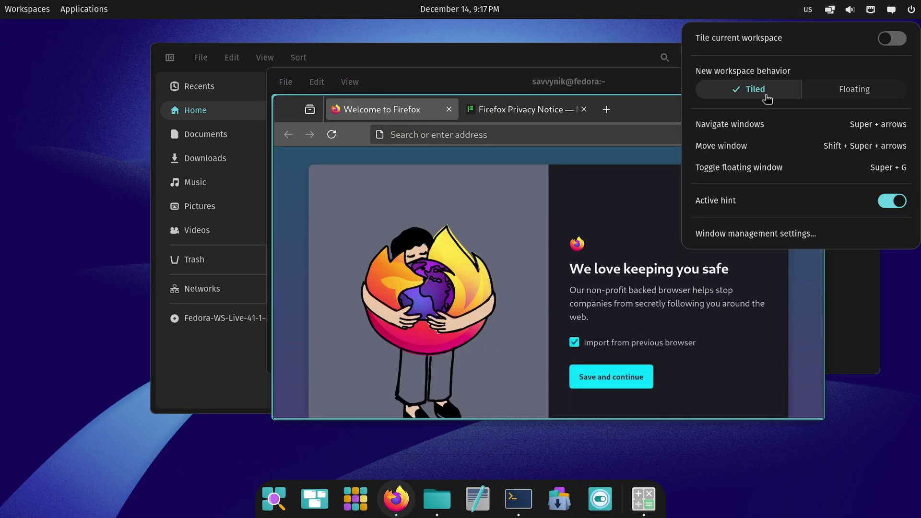
left_click(892, 38)
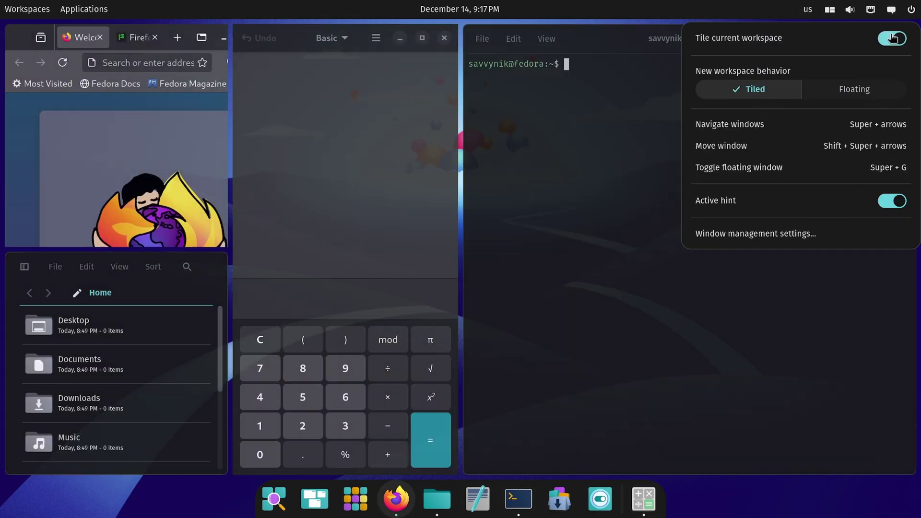
left_click(624, 232)
- Move Calculator into the Firefox and Files stack and back to its own column
key("super+Left")
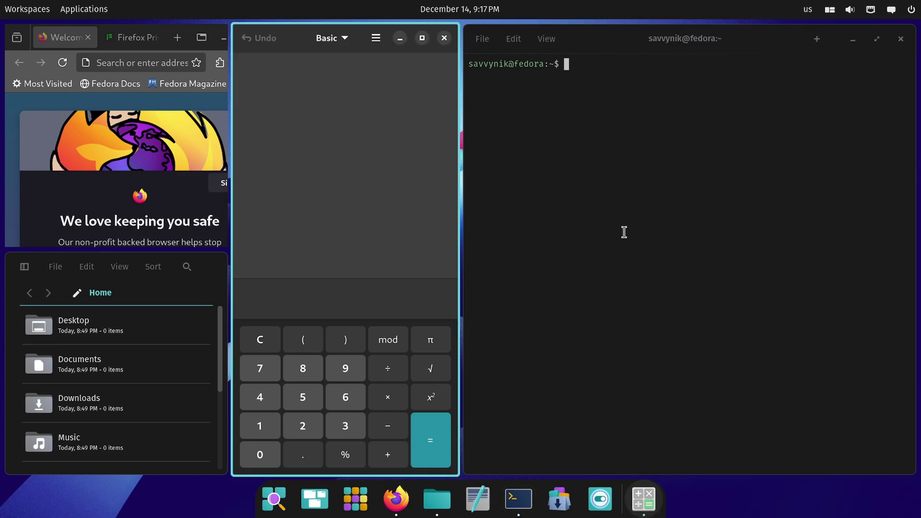
key("super+shift+Left")
key("super+shift+Right")
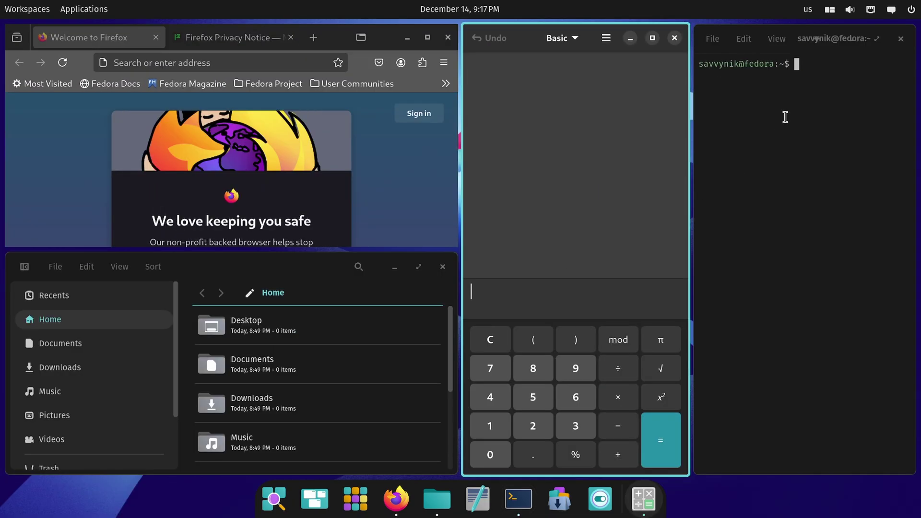
- Switch the default for new workspaces back to floating windows
left_click(830, 9)
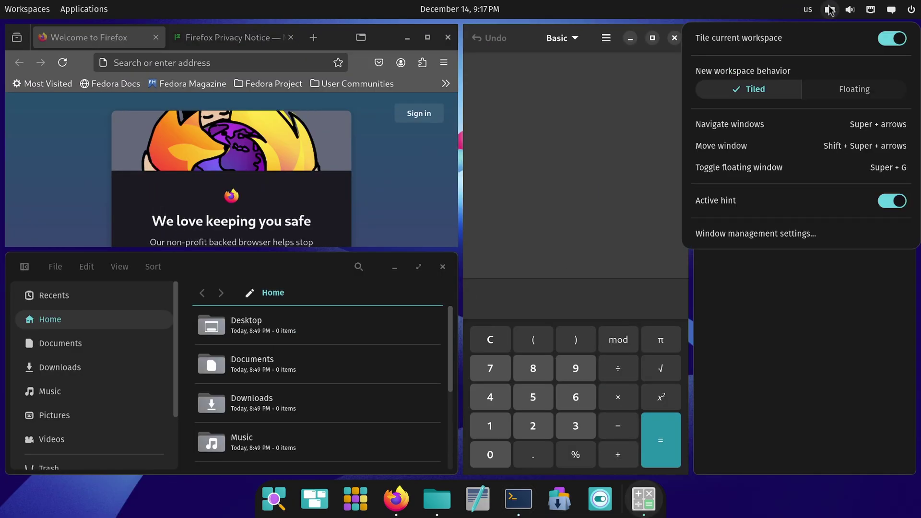
left_click(844, 90)
left_click(782, 327)
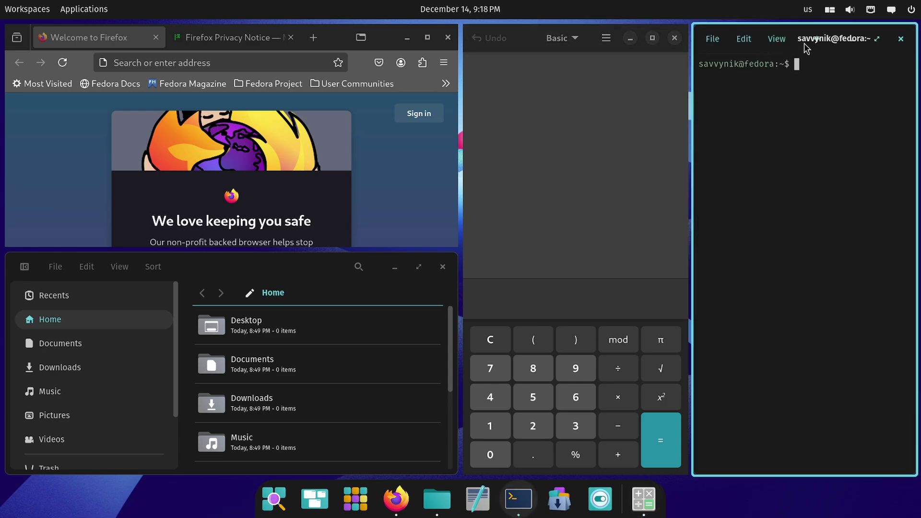
- Drag Terminal into a new left tile and Calculator into the right-hand column
left_click_drag(801, 42, 590, 154)
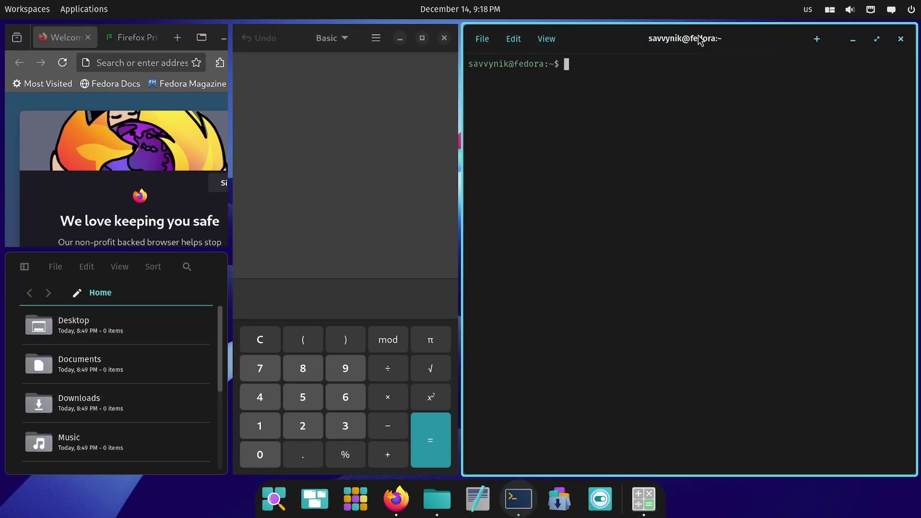
left_click_drag(699, 37, 167, 144)
key("super")
key("Escape")
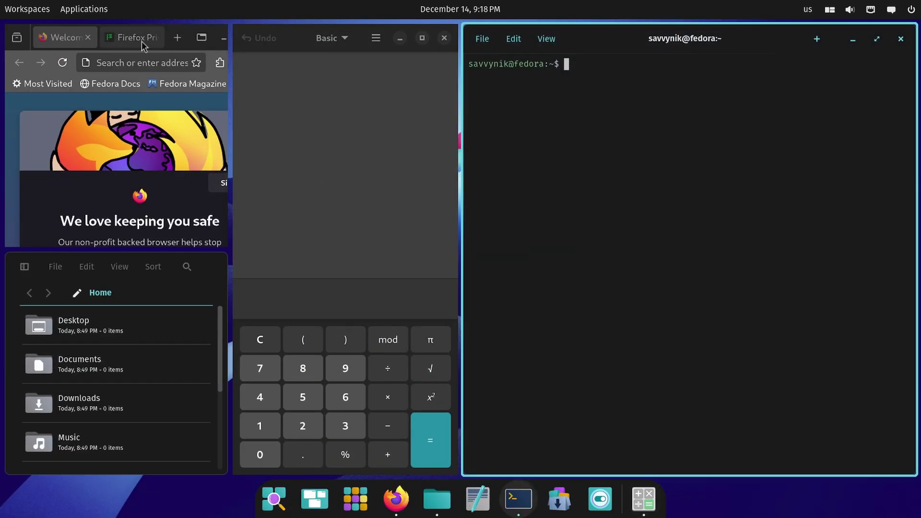
left_click(179, 35)
left_click_drag(336, 38, 628, 181)
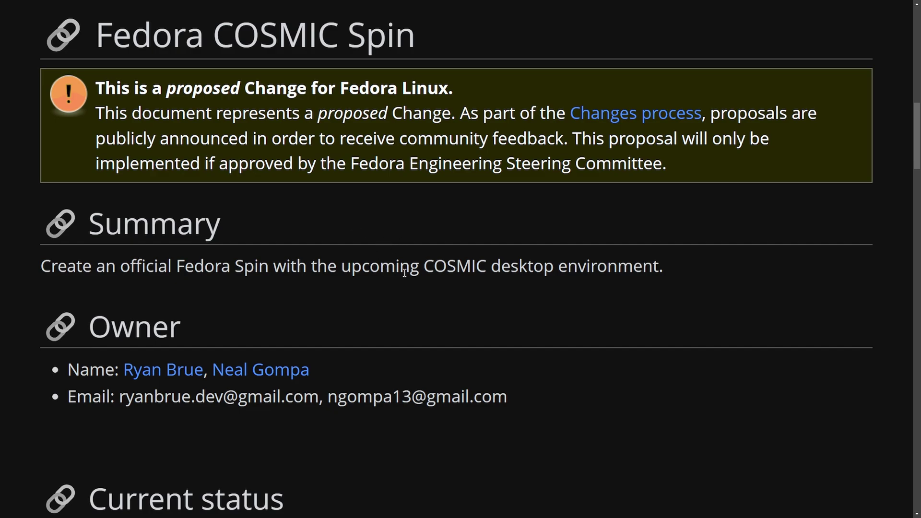
- Highlight the proposal's last-updated date and Fedora Linux 42 target, then scroll down
left_click_drag(916, 162, 918, 212)
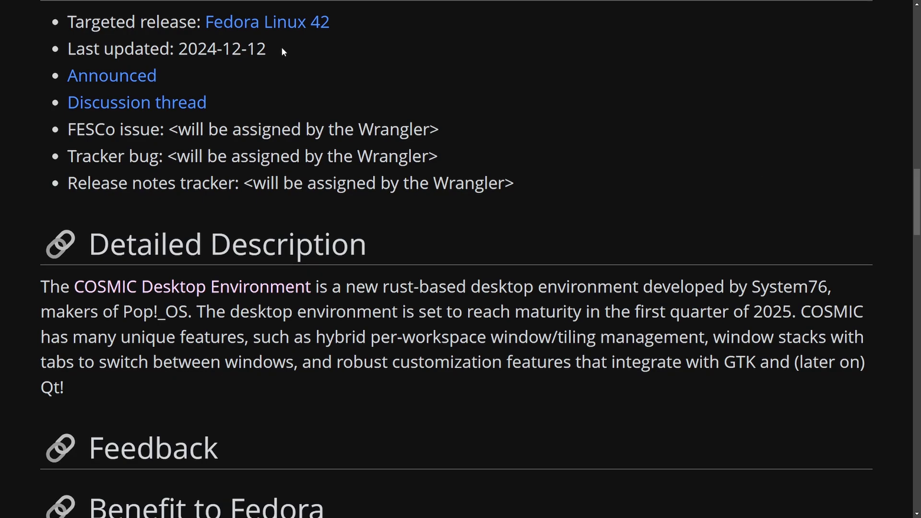
left_click_drag(281, 47, 222, 48)
left_click(690, 103)
left_click_drag(349, 24, 210, 22)
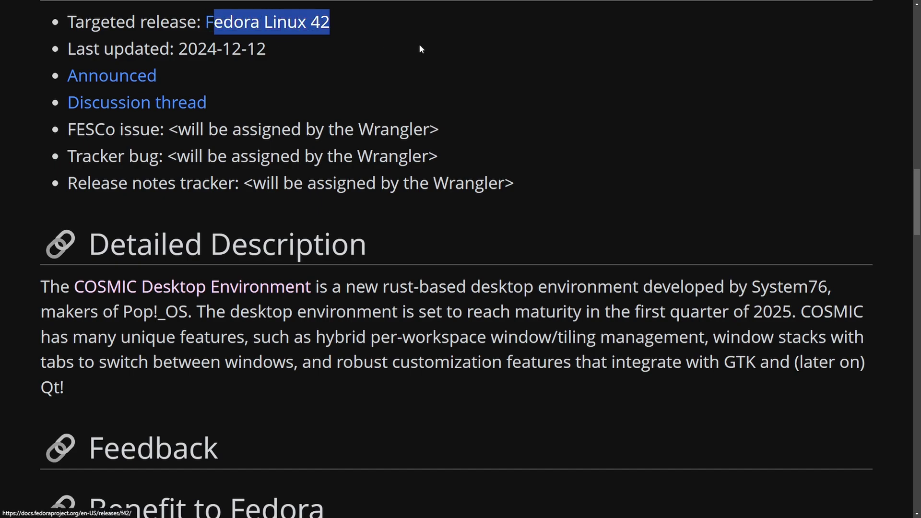
left_click(865, 235)
scroll(912, 221, "down", 5)
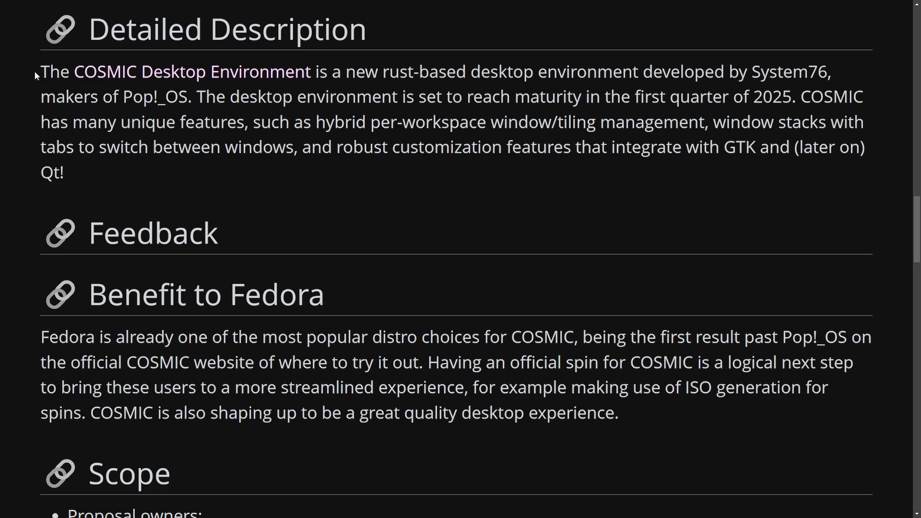
- Highlight the Detailed Description's opening, 2025-maturity and unique-features sentences in turn
left_click_drag(35, 74, 849, 73)
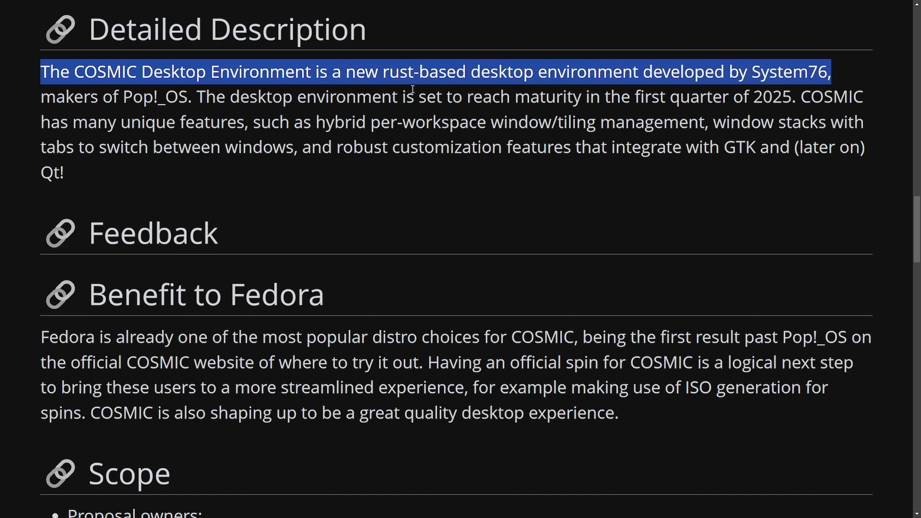
left_click_drag(100, 99, 800, 100)
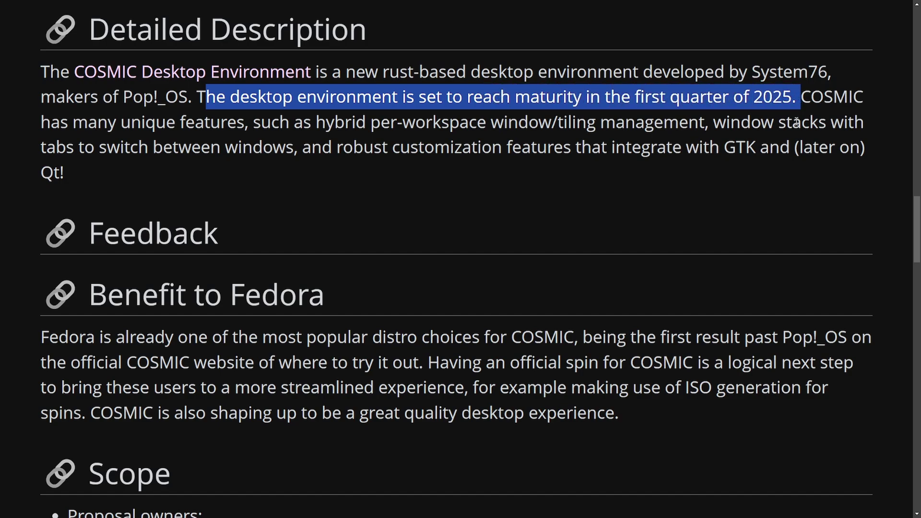
left_click(759, 199)
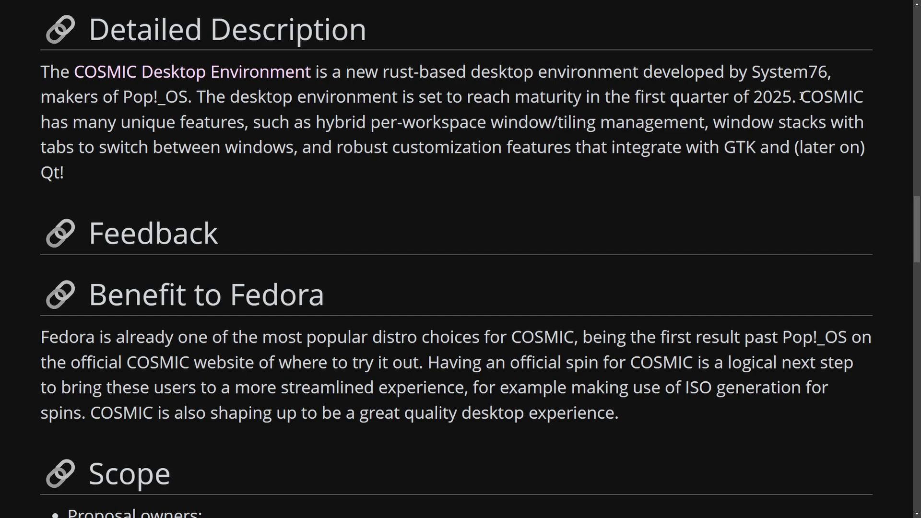
left_click_drag(801, 95, 863, 153)
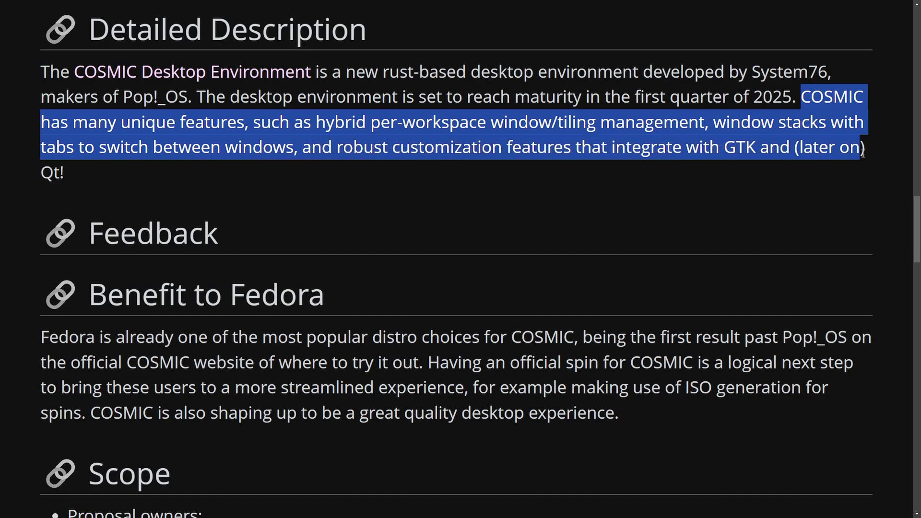
left_click(860, 165)
- Scroll down the proposal to the Contingency Plan section
scroll(230, 194, "down", 5)
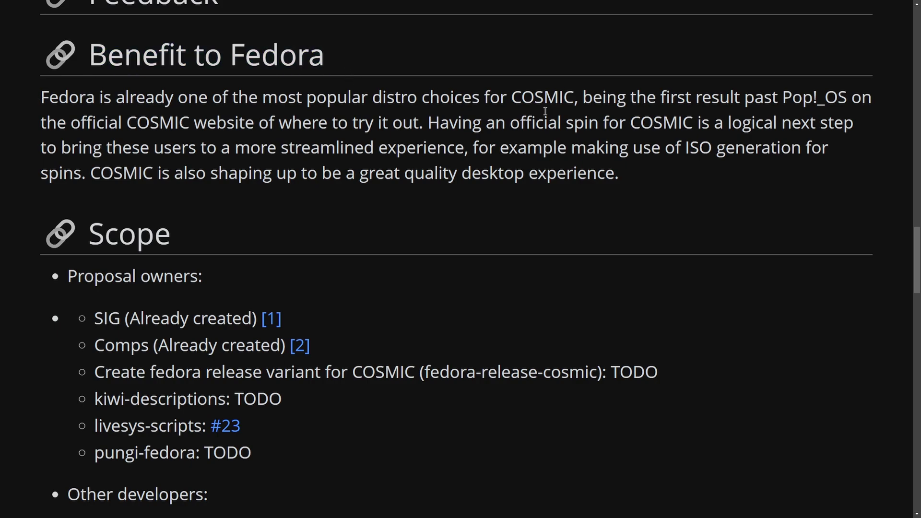
scroll(912, 240, "down", 1)
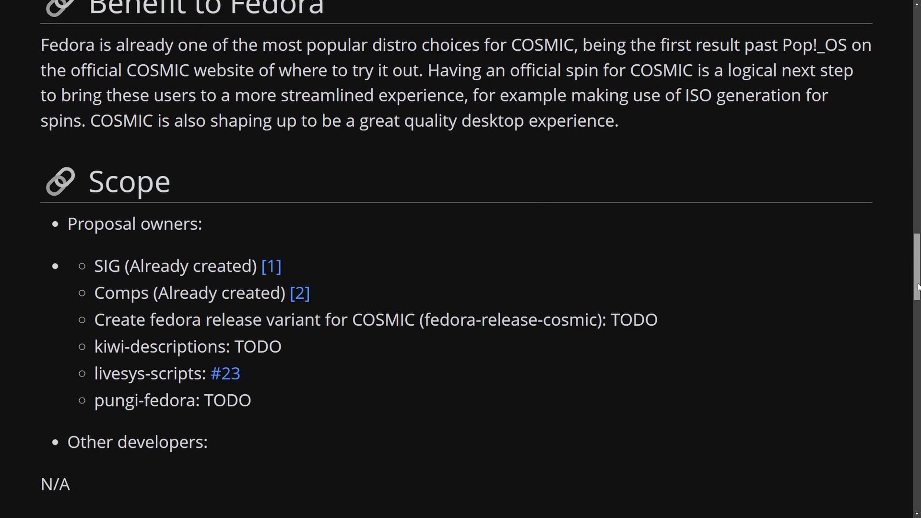
scroll(917, 297, "down", 3)
left_click_drag(918, 304, 918, 154)
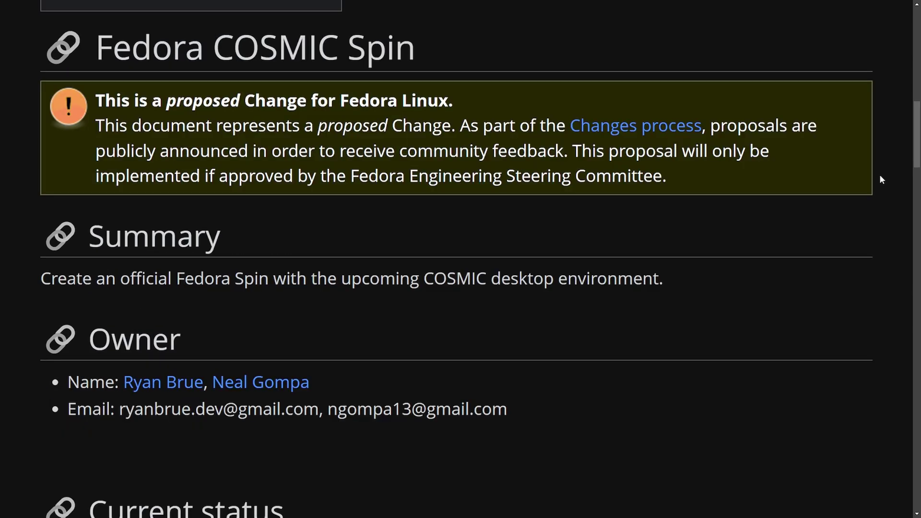